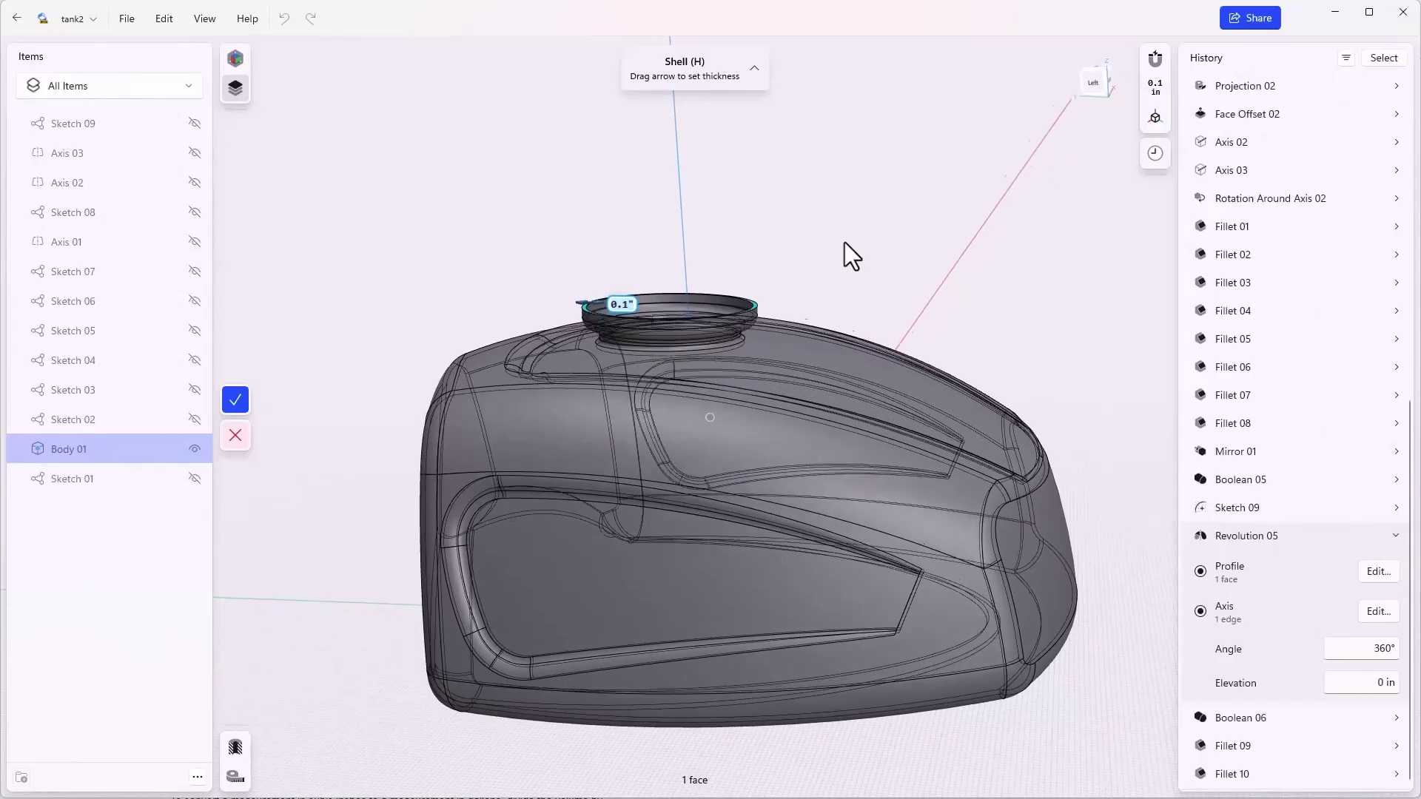
# - Shell the tank body with a 0.1 in wall thickness, leaving the filler neck's top rim face open
pyautogui.moveTo(844, 243); pyautogui.dragTo(869, 186, button='right')
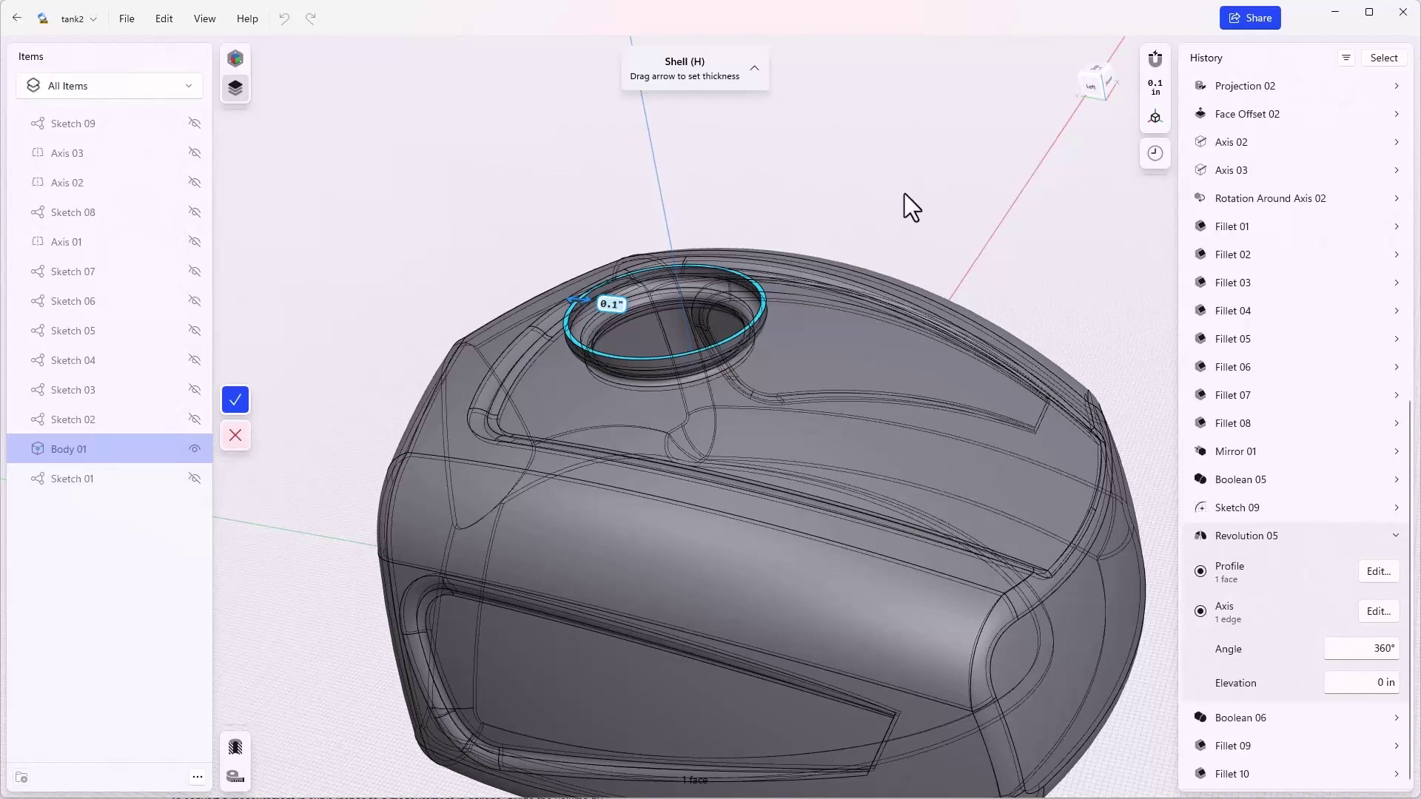
pyautogui.moveTo(904, 194)
pyautogui.mouseDown(button='right')
pyautogui.moveTo(839, 247)
pyautogui.moveTo(915, 186)
pyautogui.mouseUp(button='right')
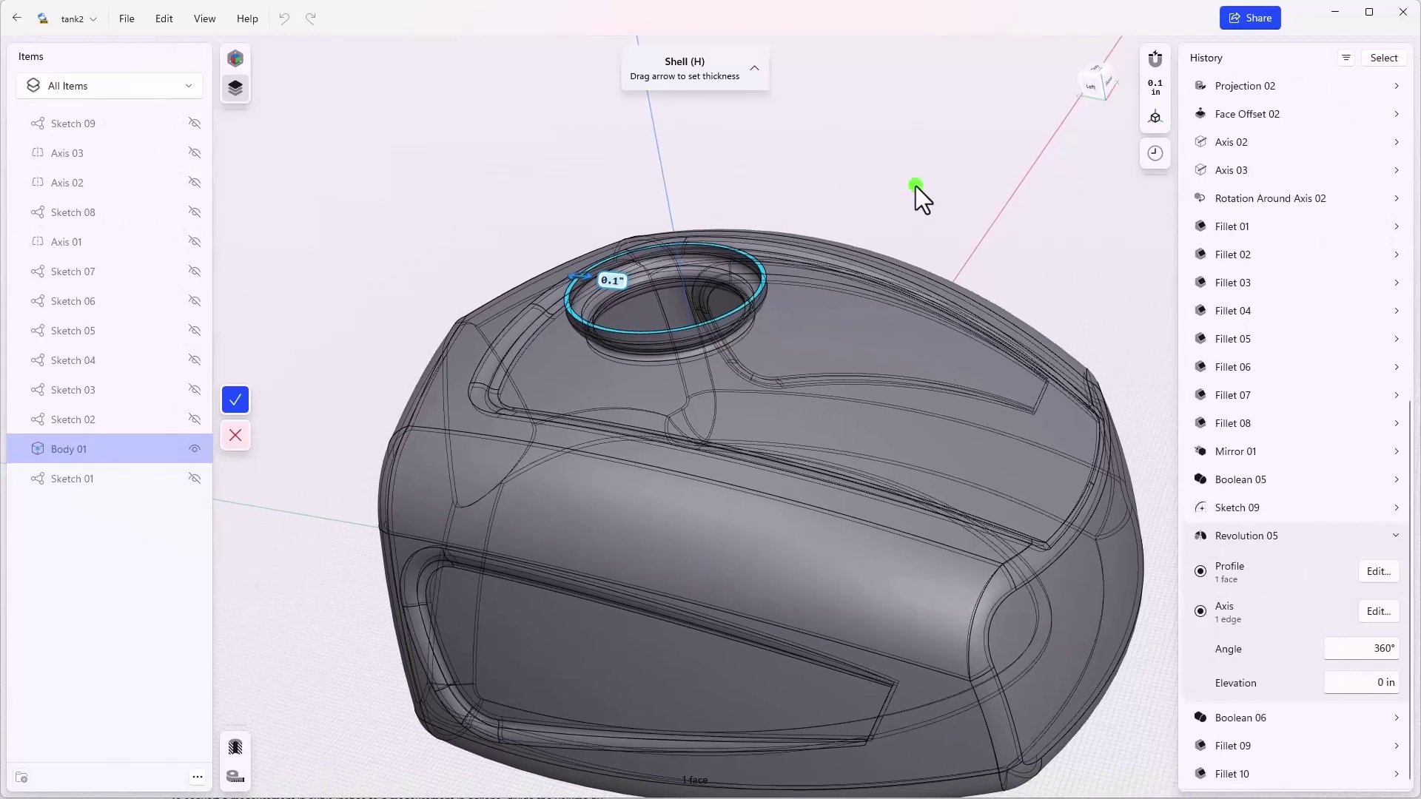
pyautogui.click(1156, 117)
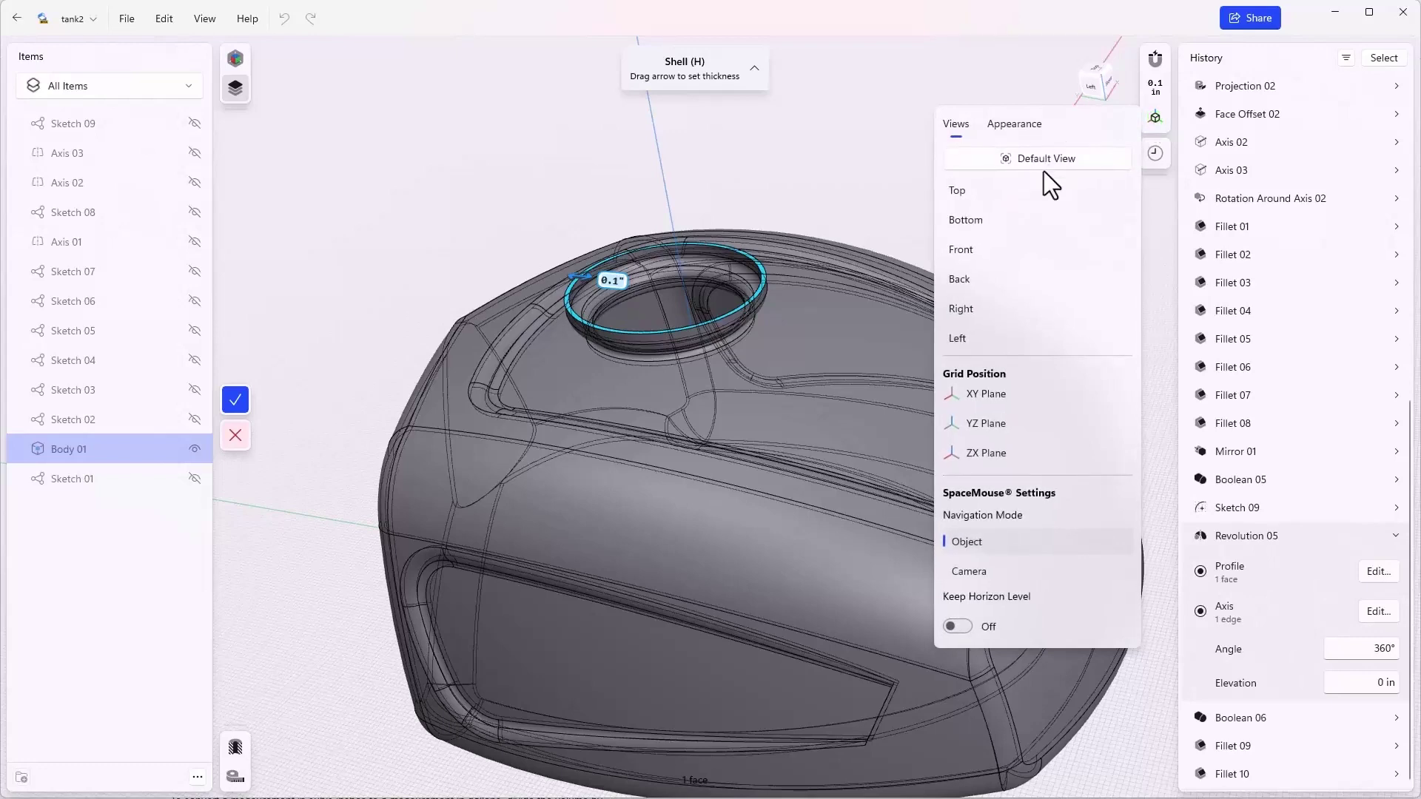
pyautogui.click(1014, 122)
pyautogui.click(1119, 227)
pyautogui.click(237, 399)
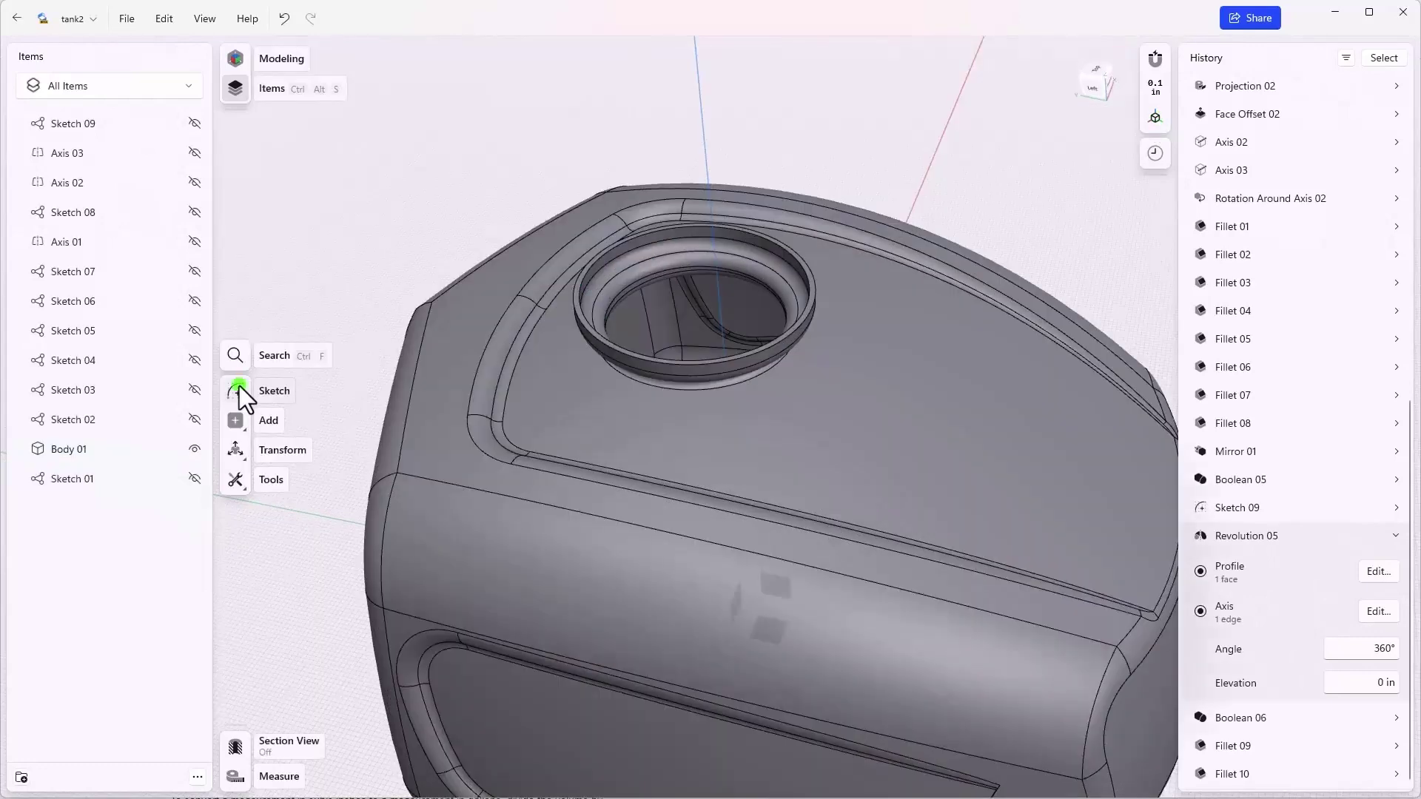
# - Sketch a center rectangle about 20.5 by 13.5 in on the filler neck's top rim plane, centered on the neck opening
pyautogui.click(644, 252)
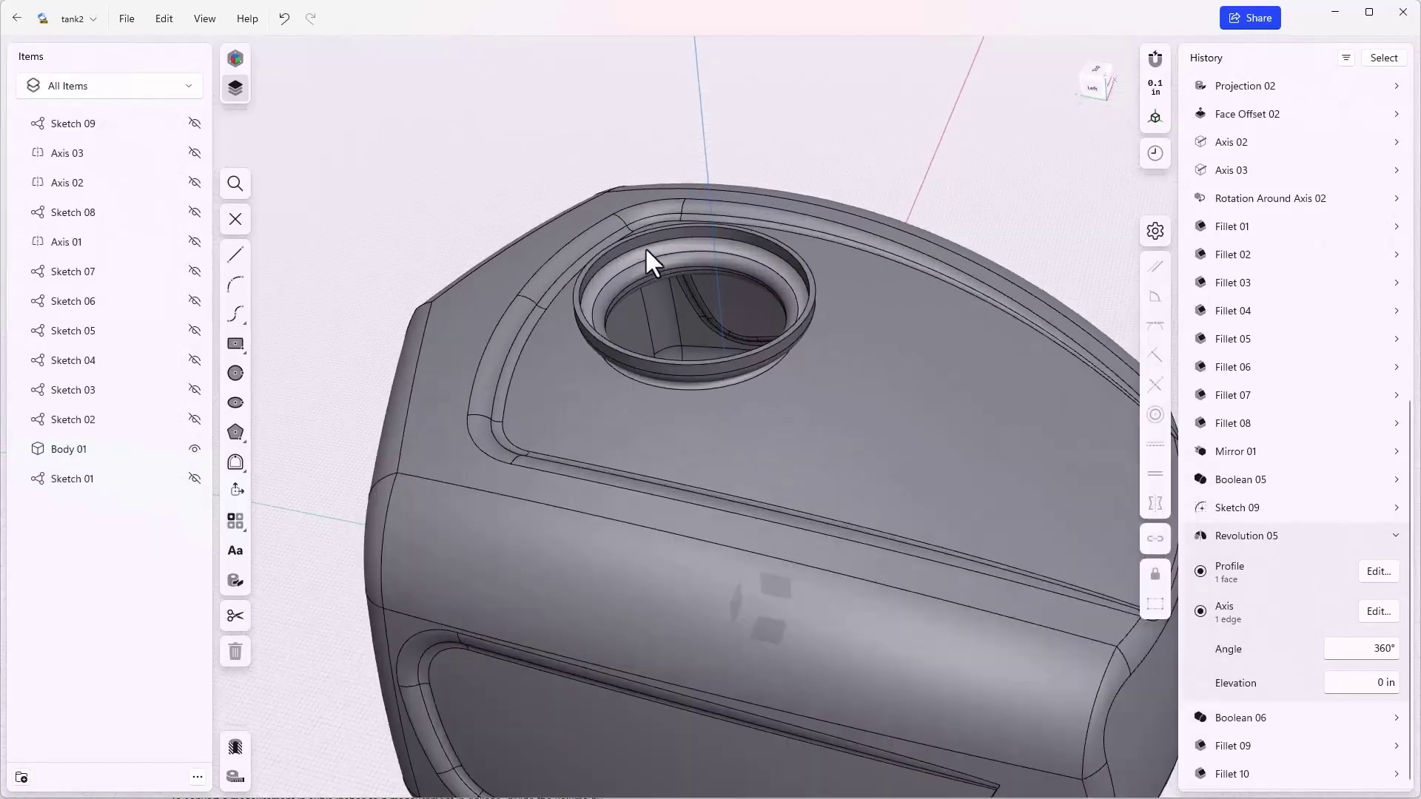
pyautogui.scroll(5, 645, 247)
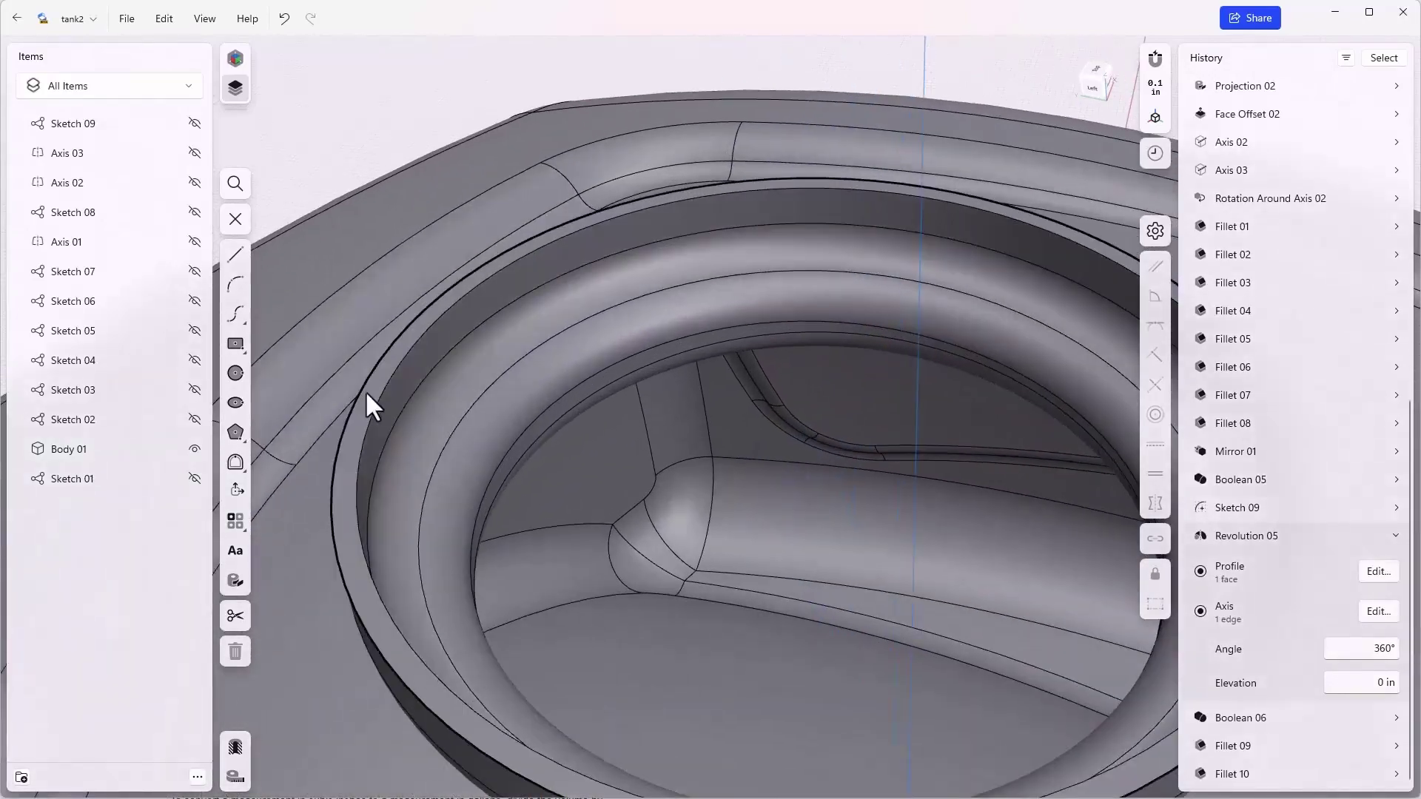
pyautogui.click(367, 392)
pyautogui.scroll(-5, 581, 371)
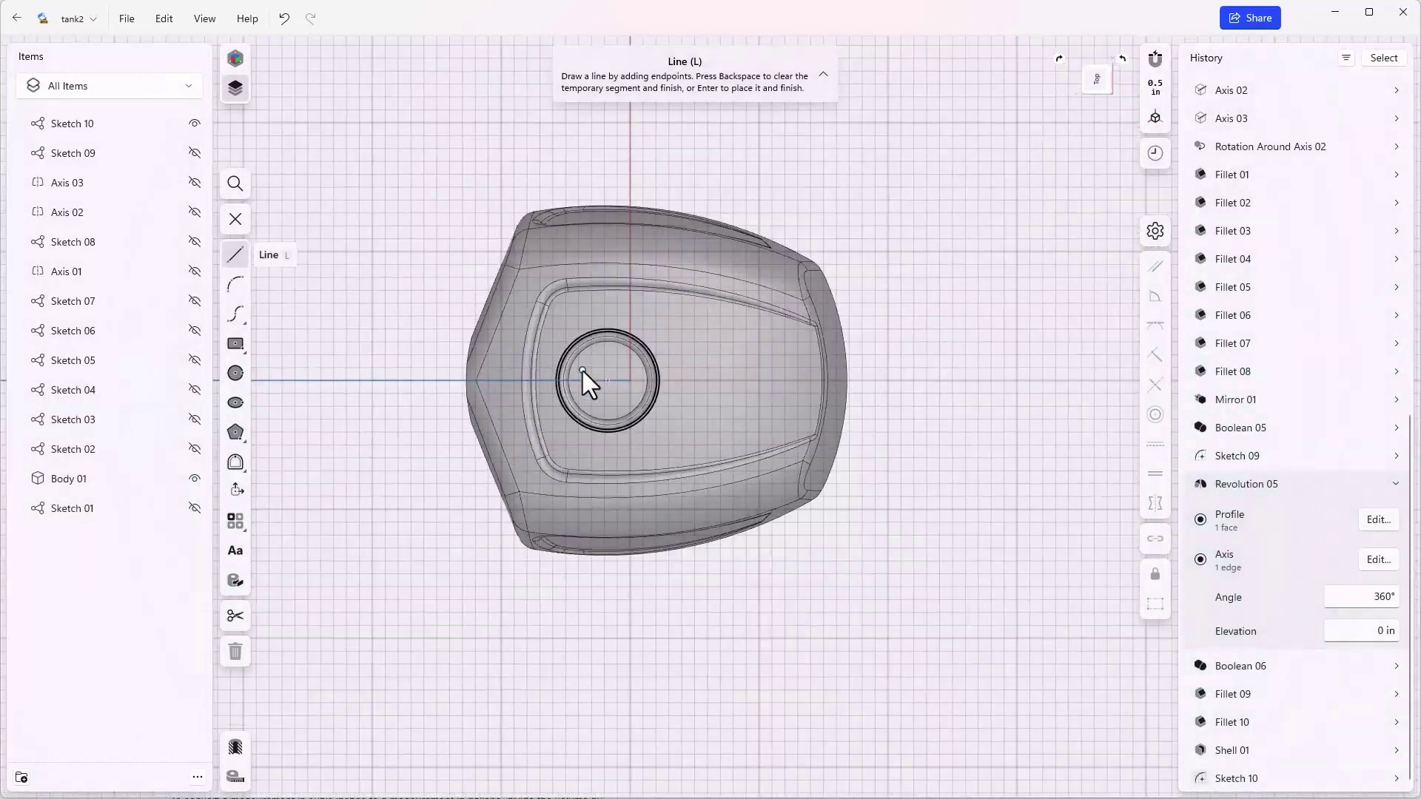
pyautogui.scroll(-3, 583, 370)
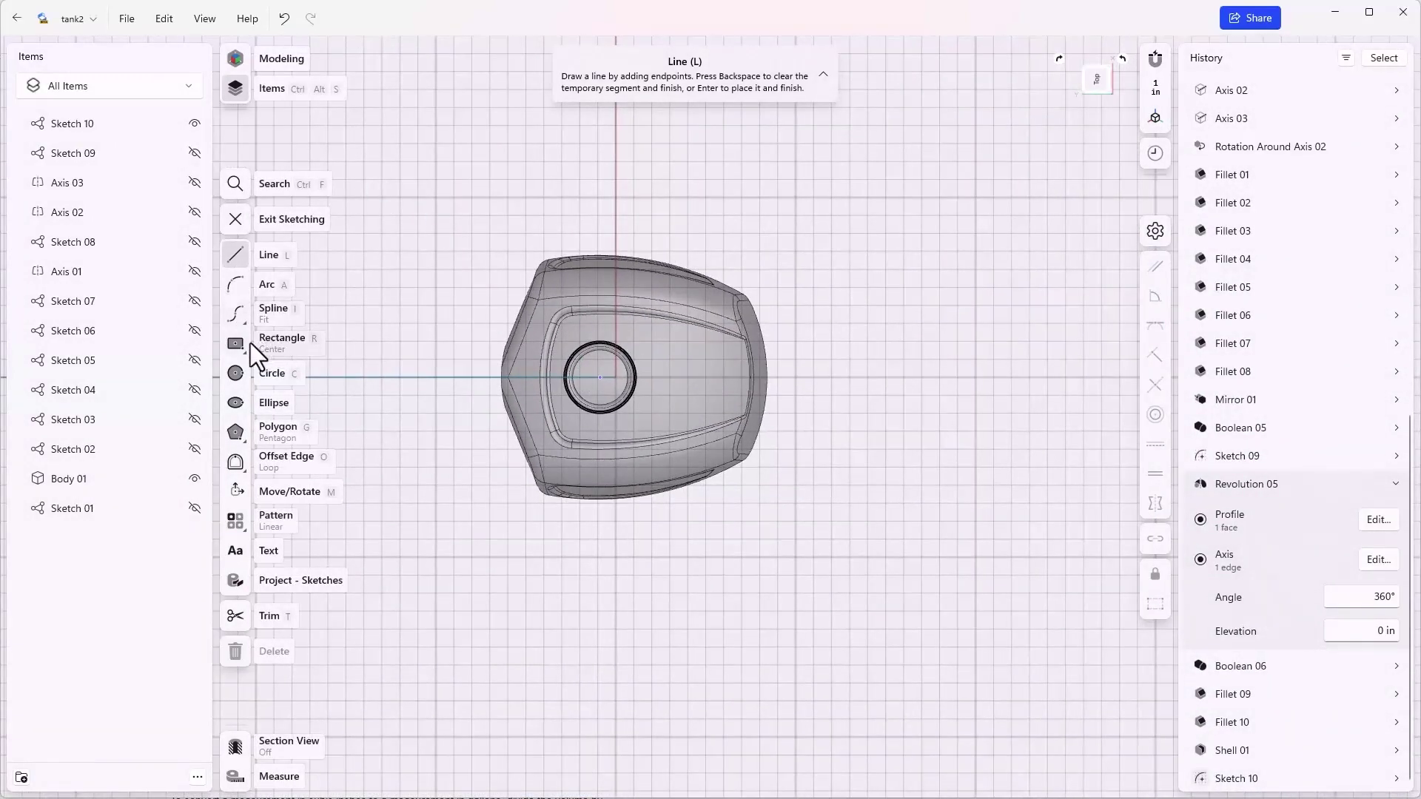
pyautogui.click(272, 341)
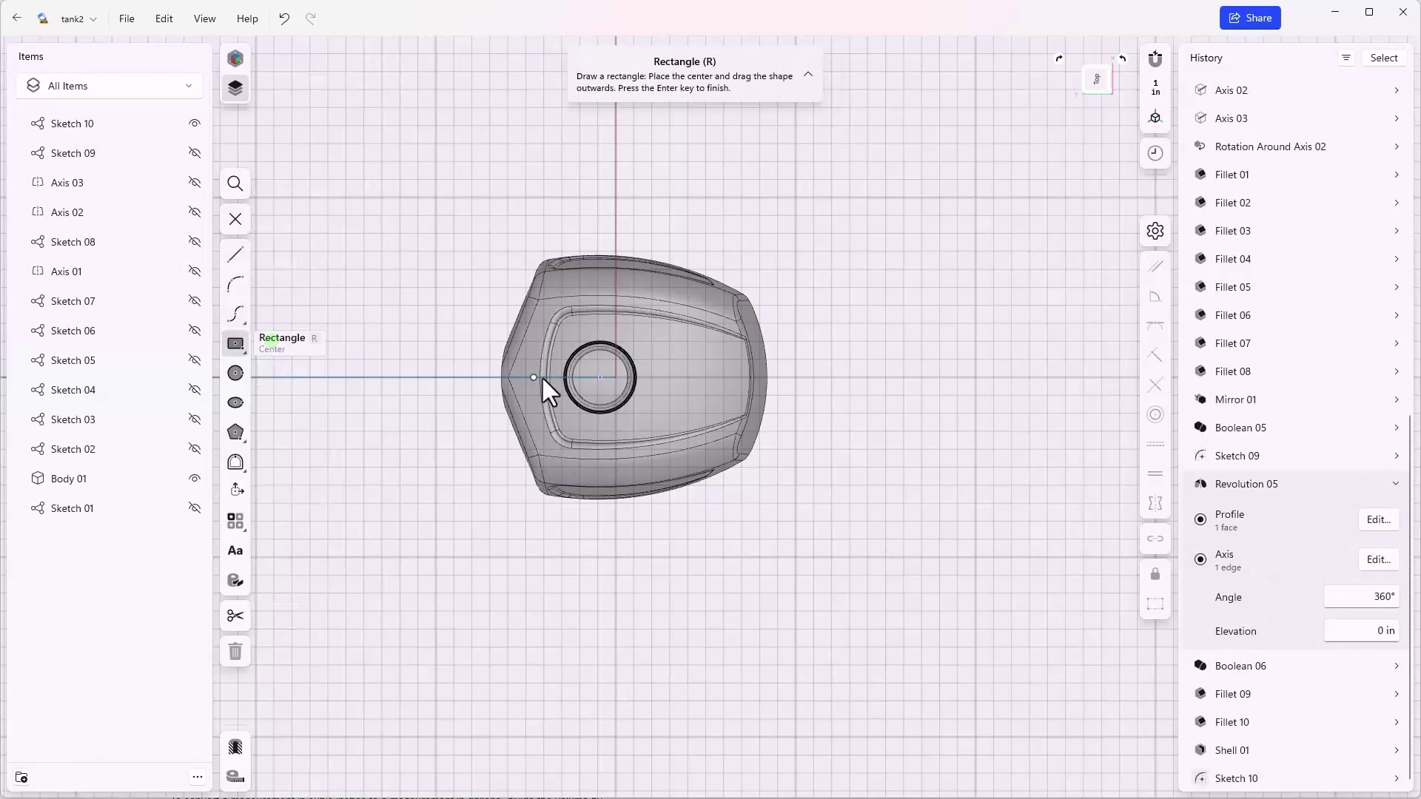
pyautogui.click(601, 377)
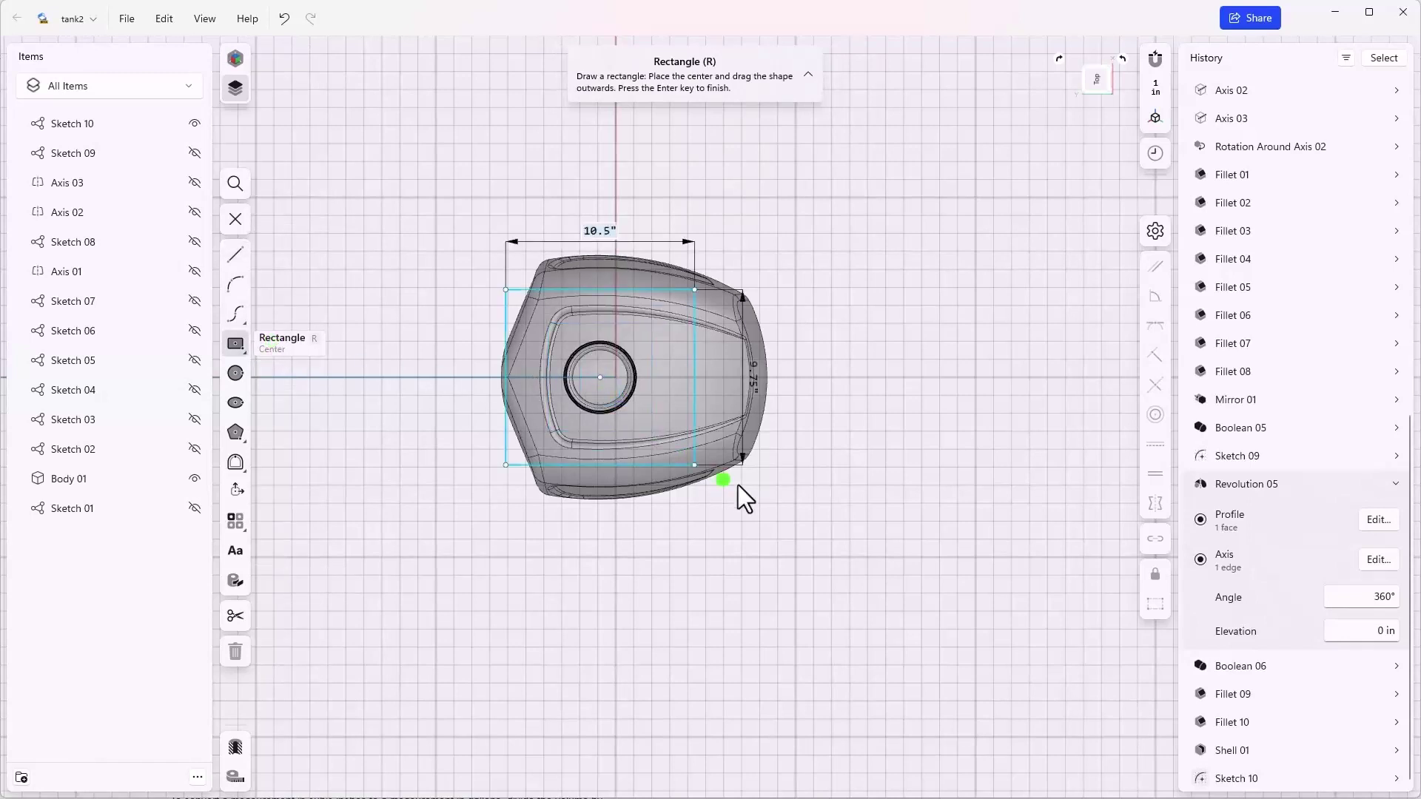
pyautogui.click(784, 500)
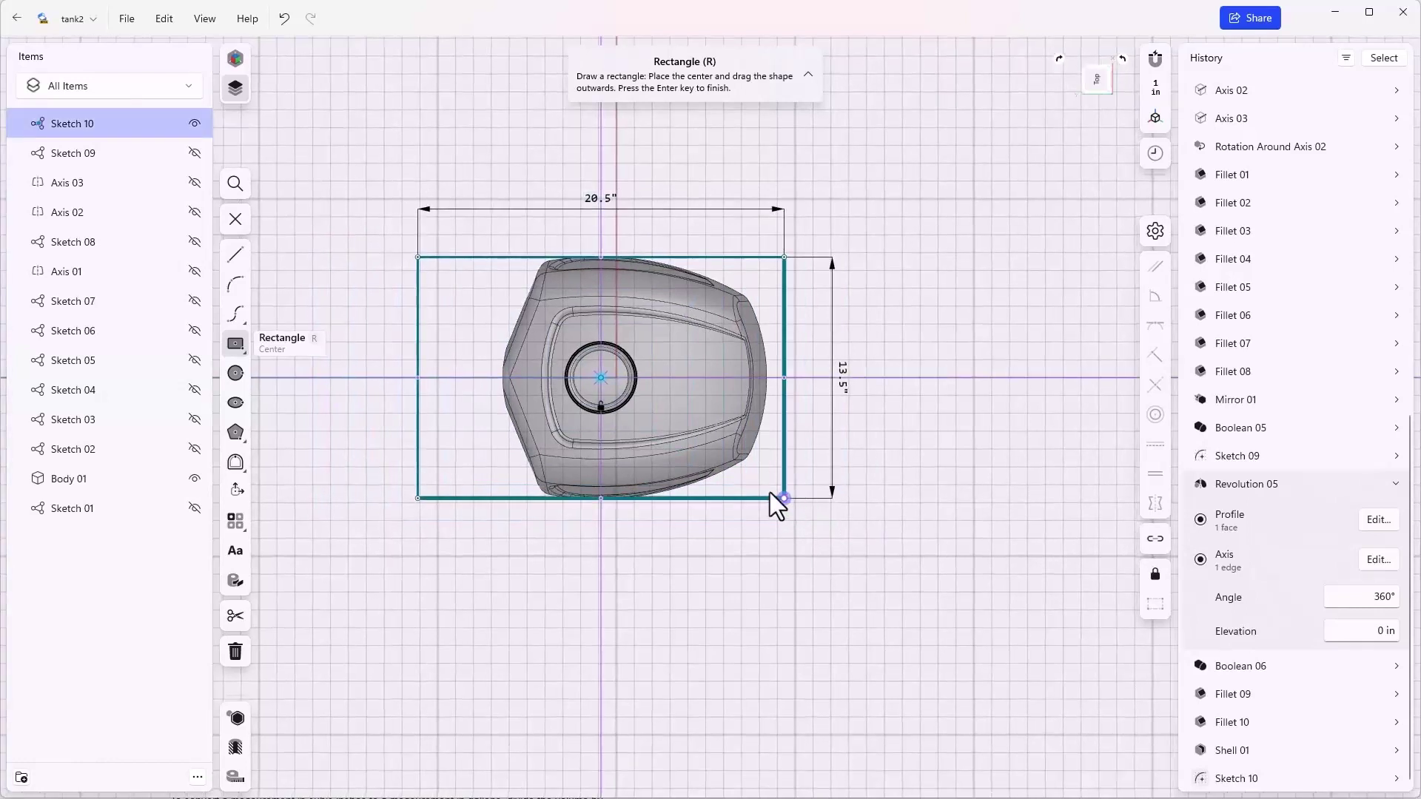
pyautogui.press('Escape')
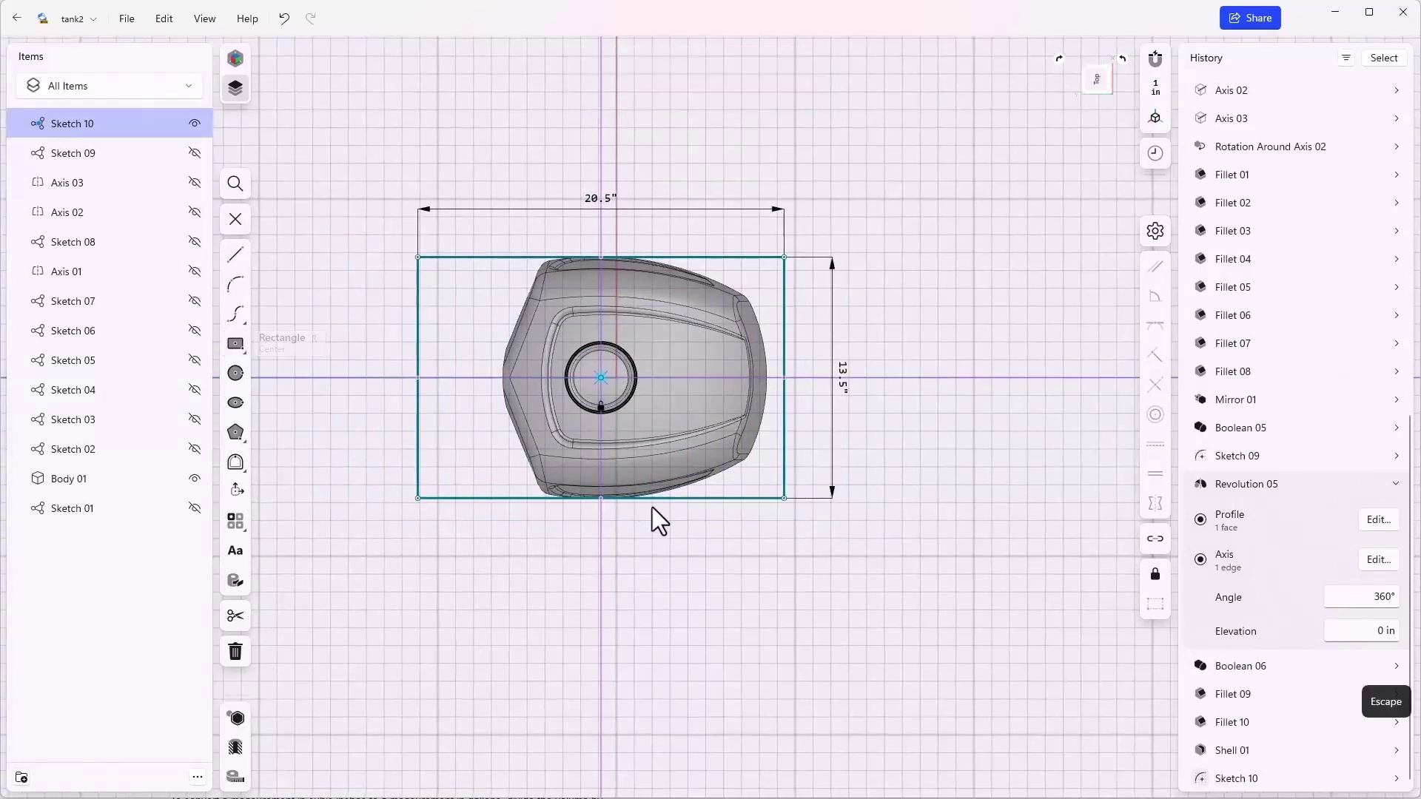
# - Move the rectangle's two long edges outward beyond the tank's sides for an overall width of about 15.375 in
pyautogui.moveTo(677, 497); pyautogui.dragTo(672, 528)
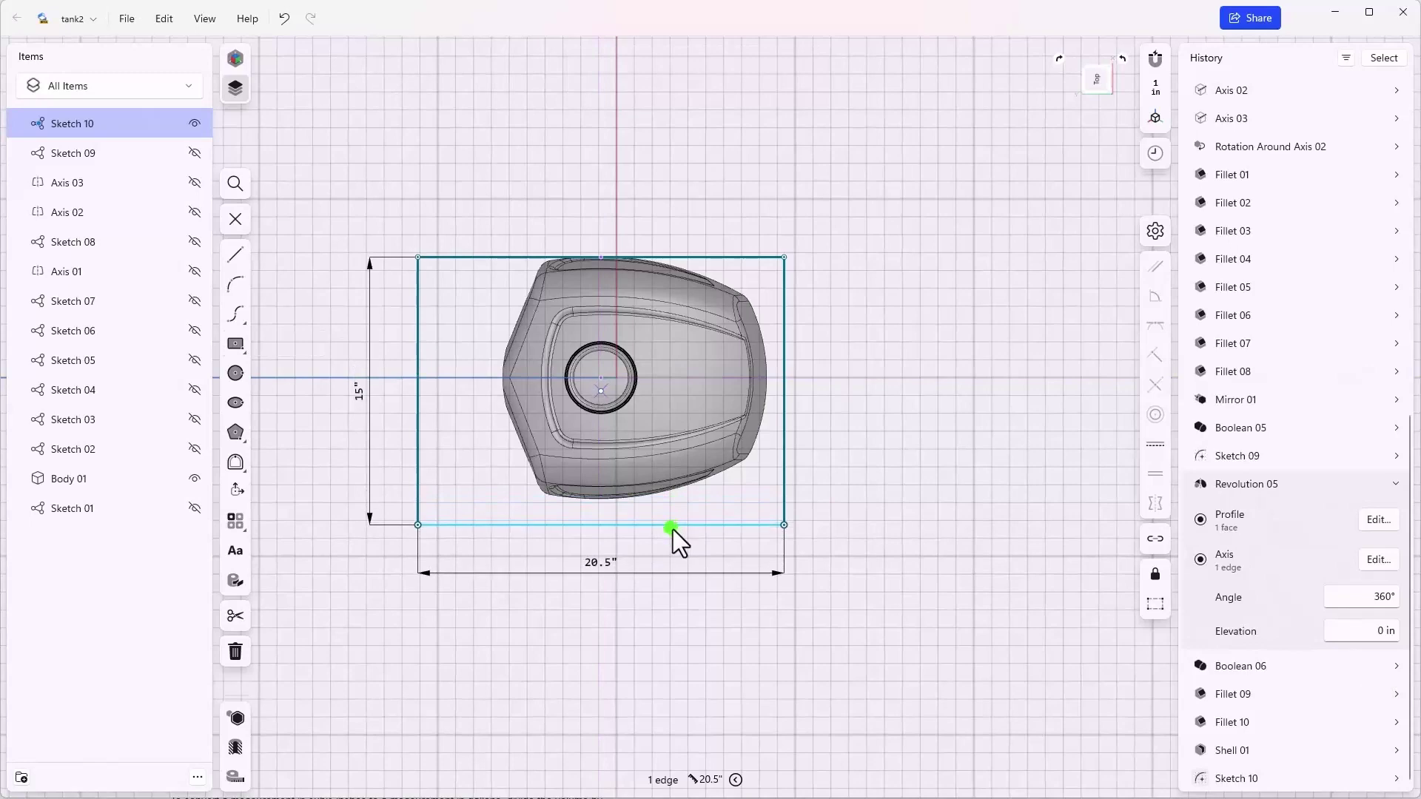
pyautogui.moveTo(735, 254); pyautogui.dragTo(734, 219)
pyautogui.click(724, 258)
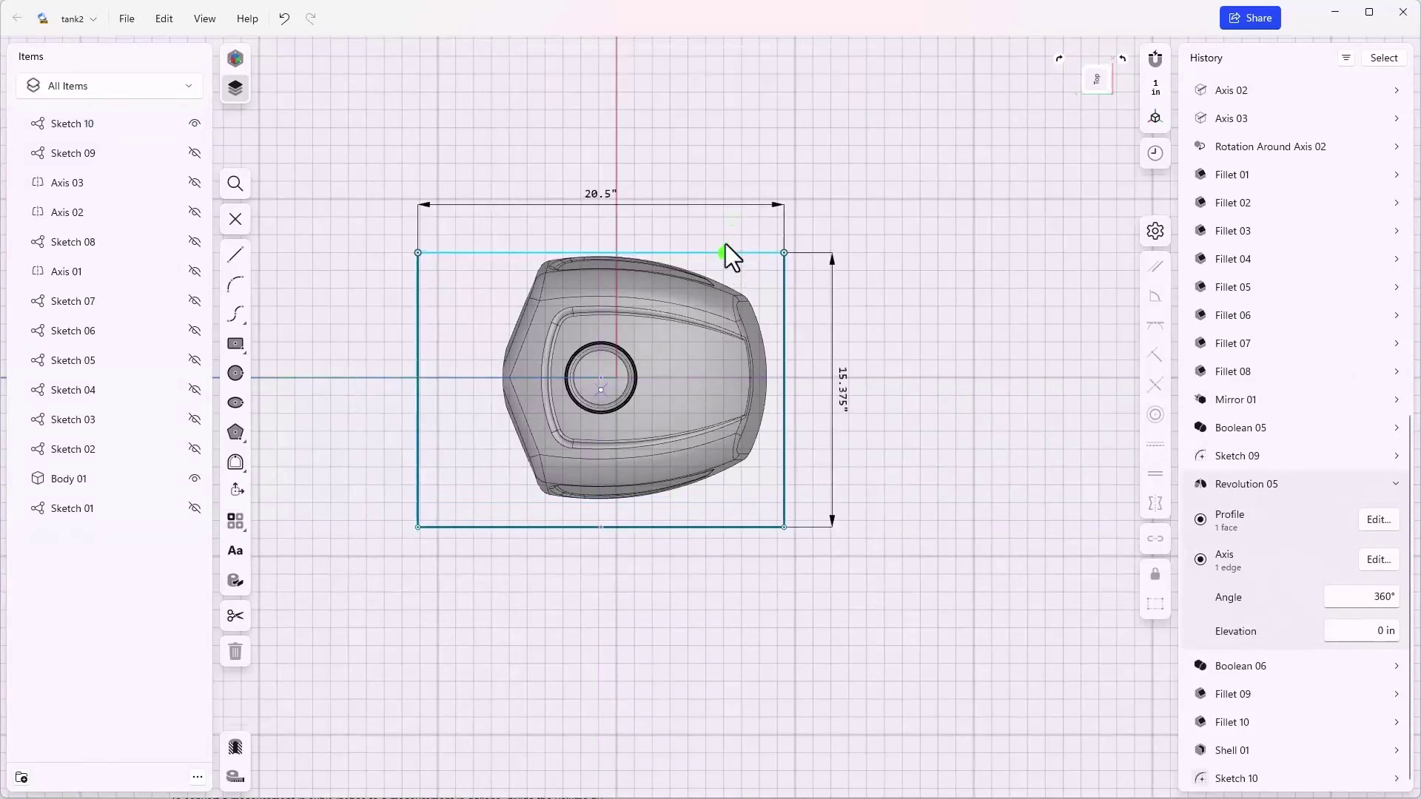
# - Hide the tank body and extrude the rectangle -13 in downward, keeping the result as a new body
pyautogui.moveTo(725, 243); pyautogui.dragTo(785, 450, button='right')
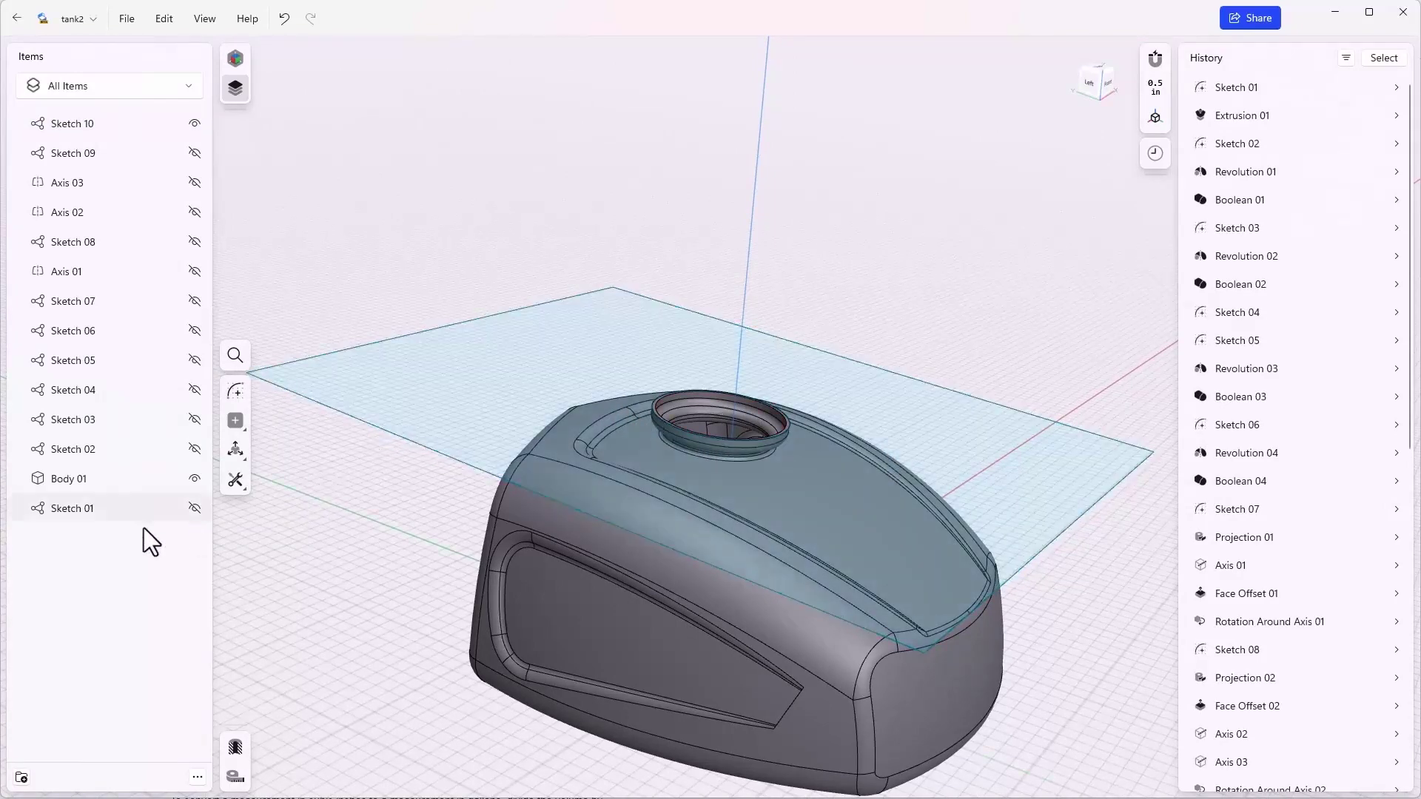
pyautogui.click(194, 478)
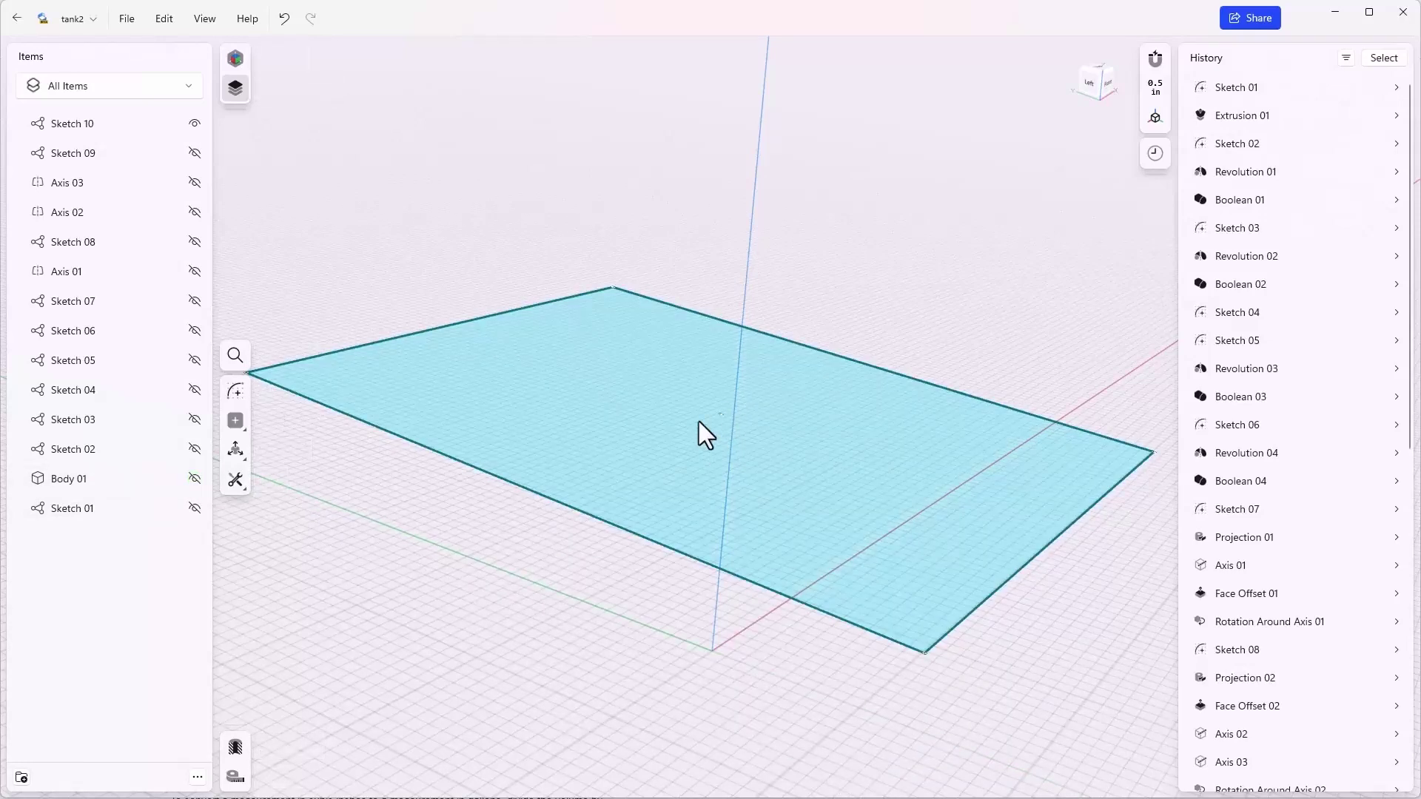
pyautogui.click(600, 454)
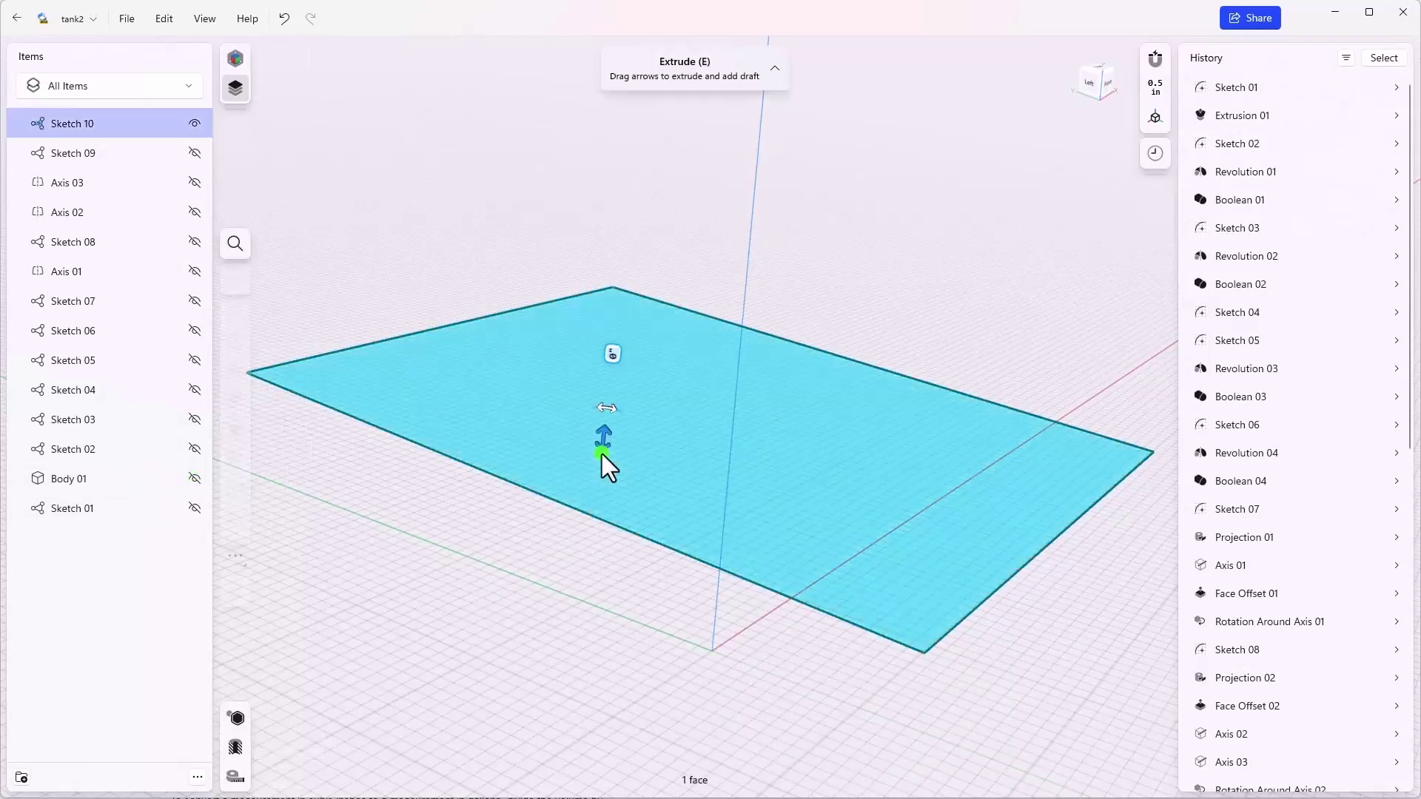
pyautogui.moveTo(605, 450); pyautogui.dragTo(512, 527)
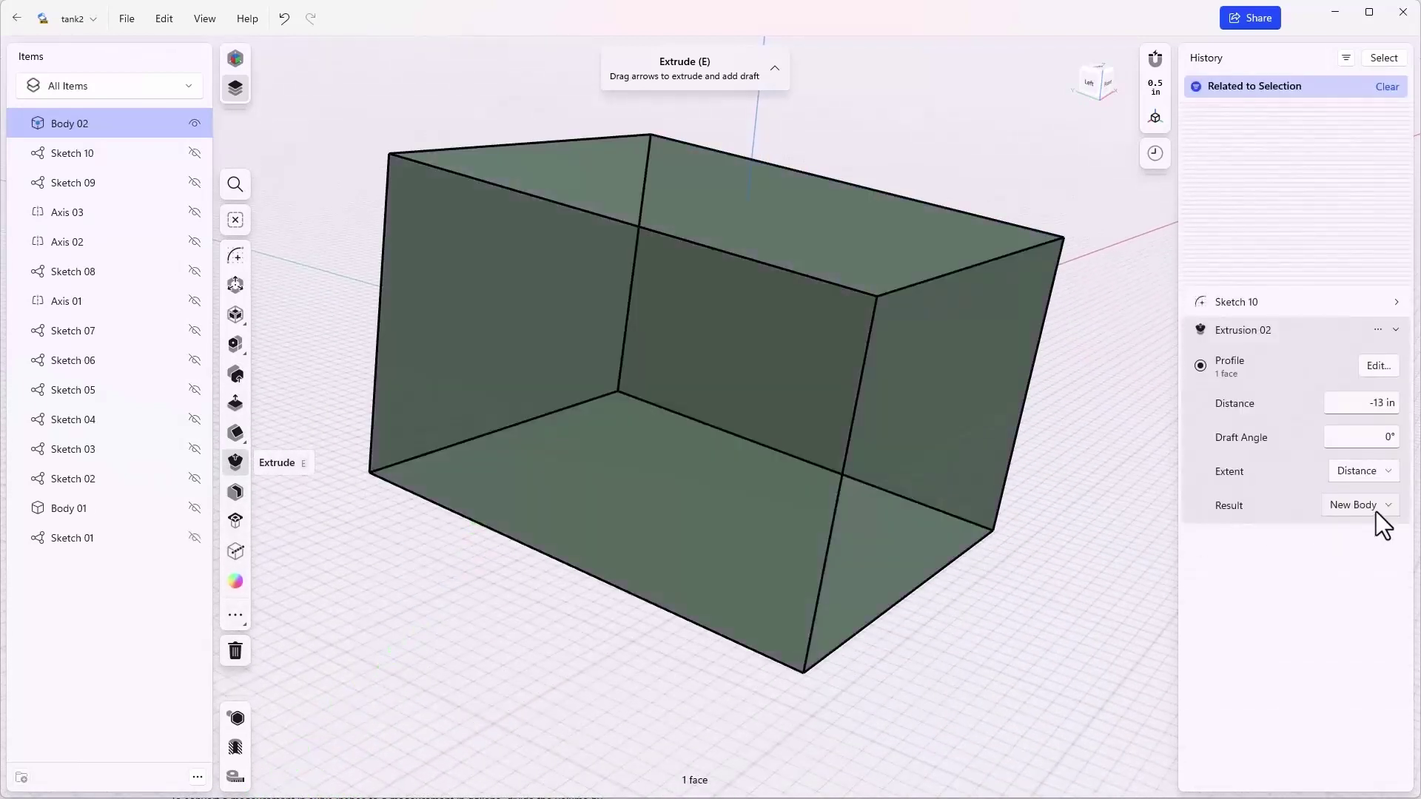
pyautogui.click(1380, 506)
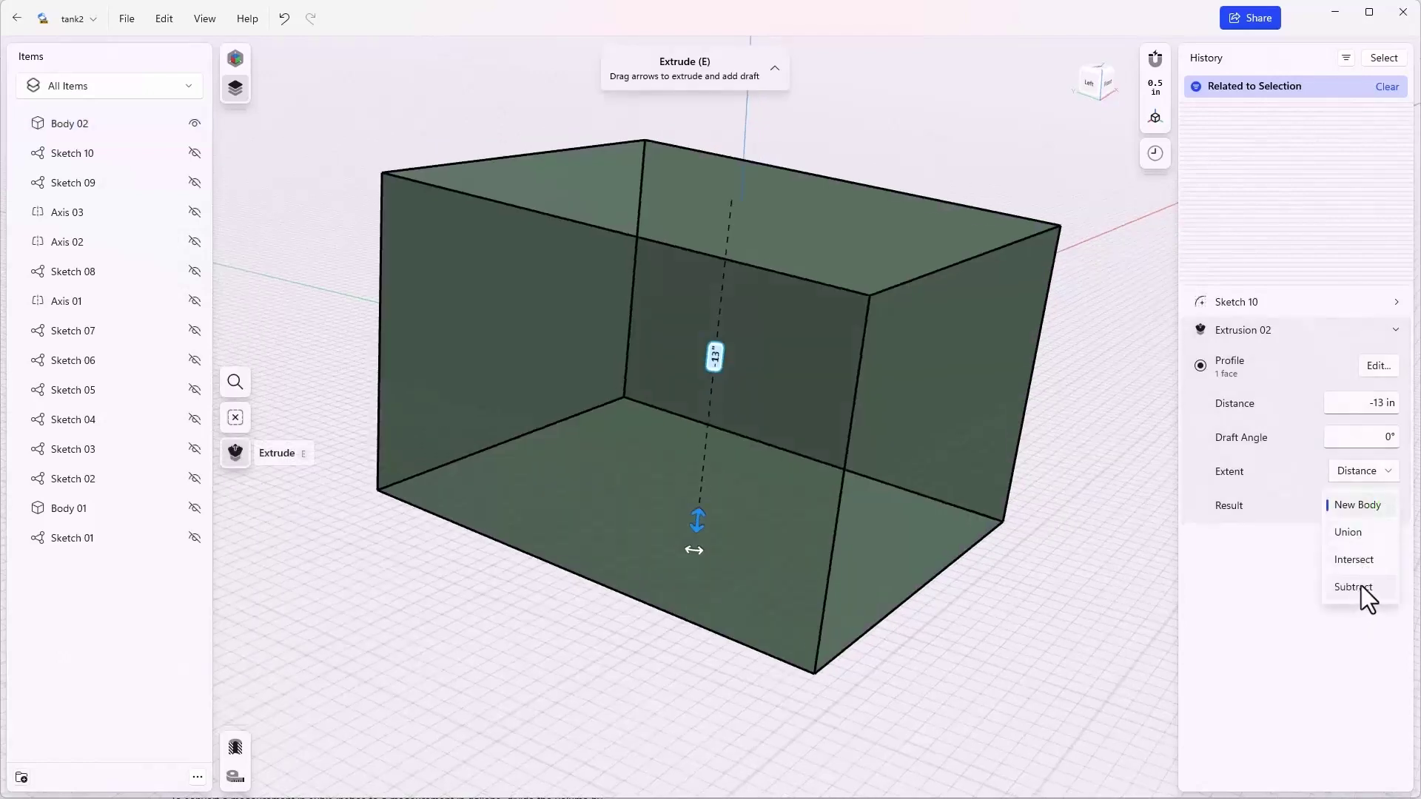
pyautogui.click(1008, 468)
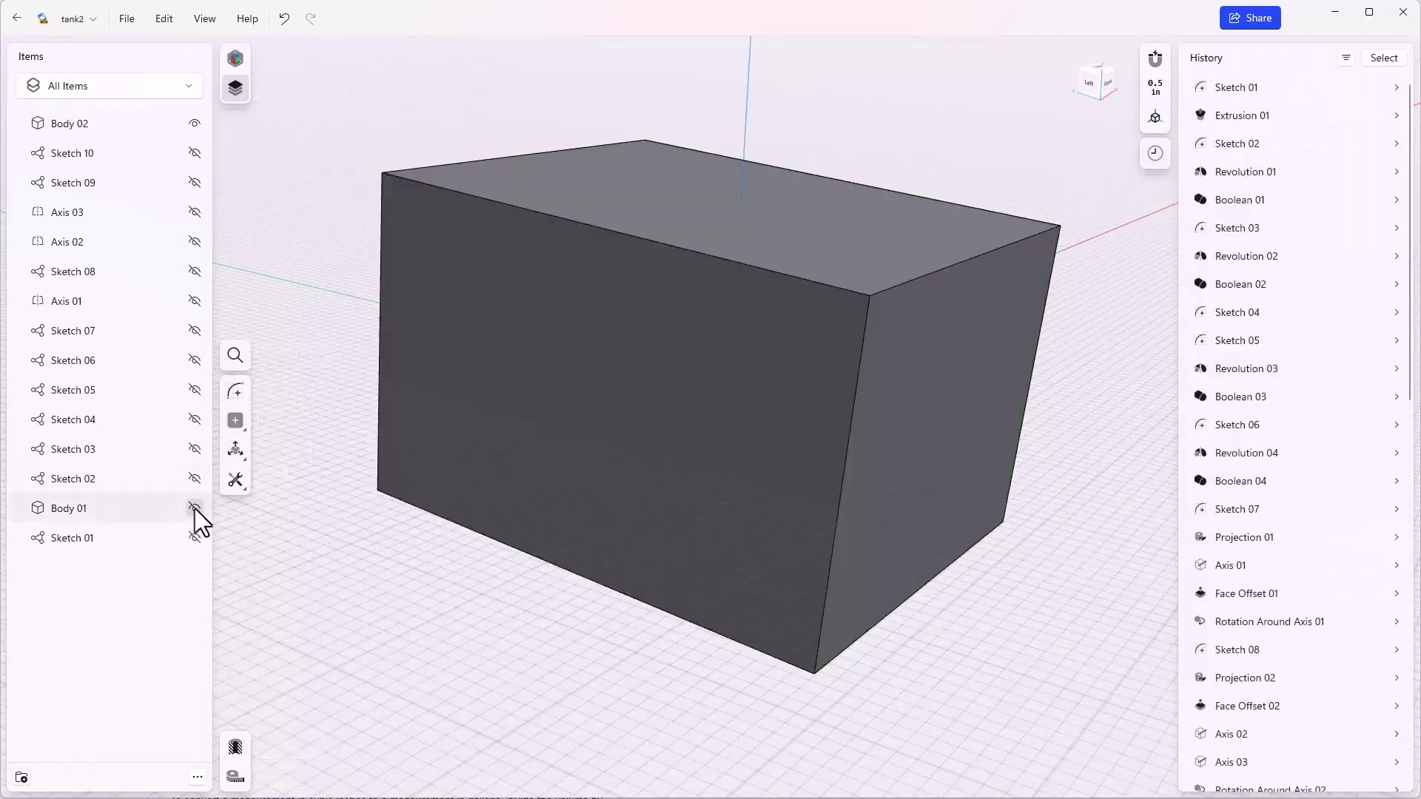
# - Show the tank body Body 01 again and subtract it from the surrounding box Body 02
pyautogui.click(194, 509)
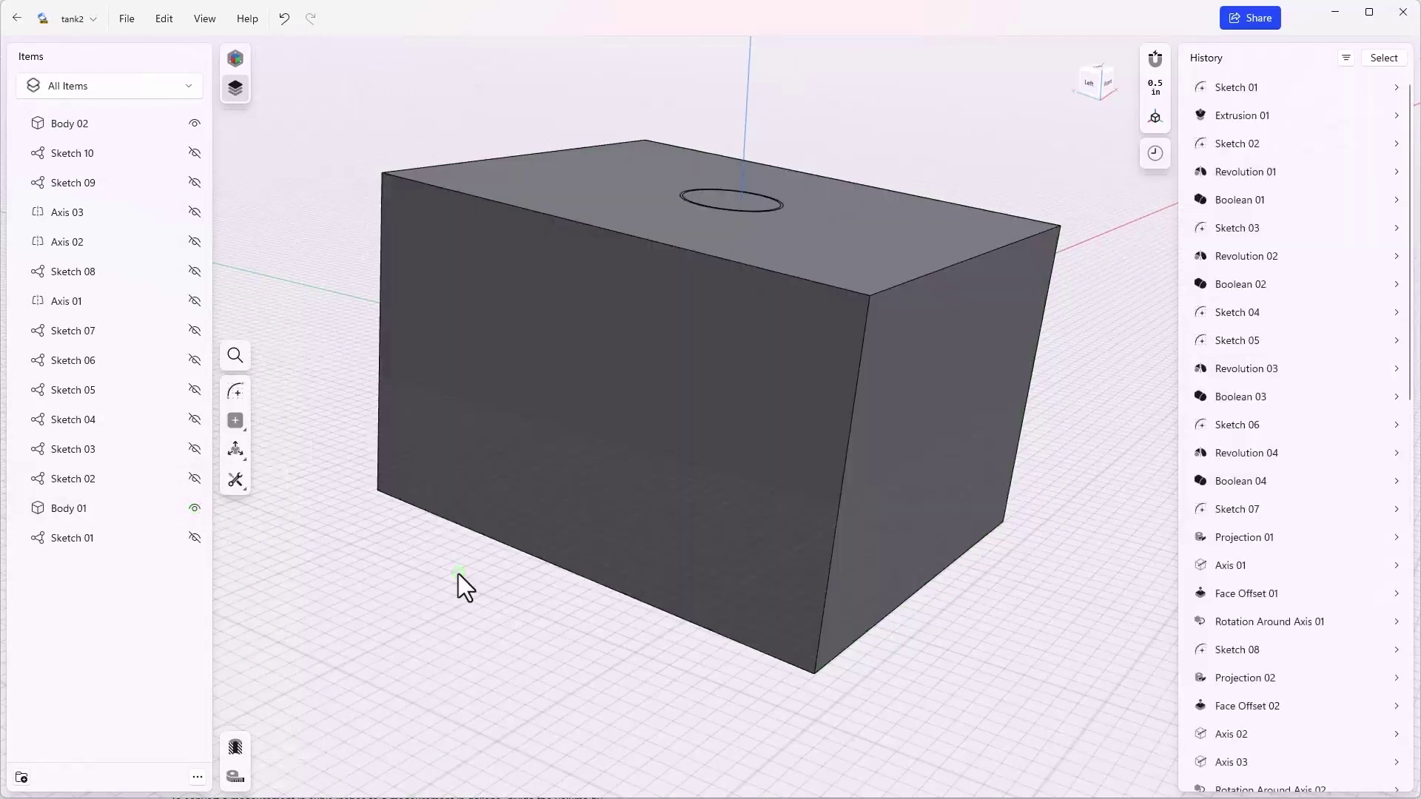
pyautogui.click(235, 481)
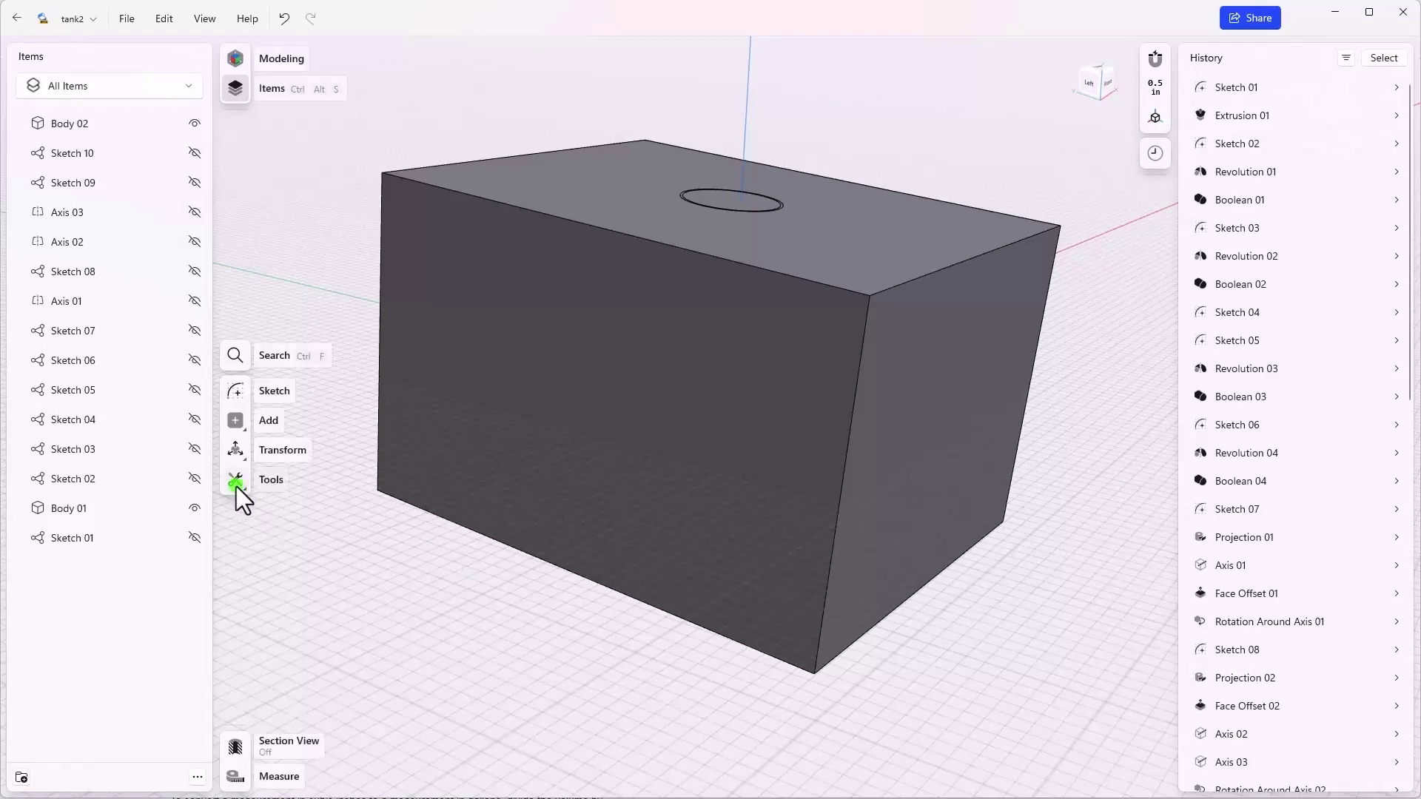
pyautogui.click(308, 540)
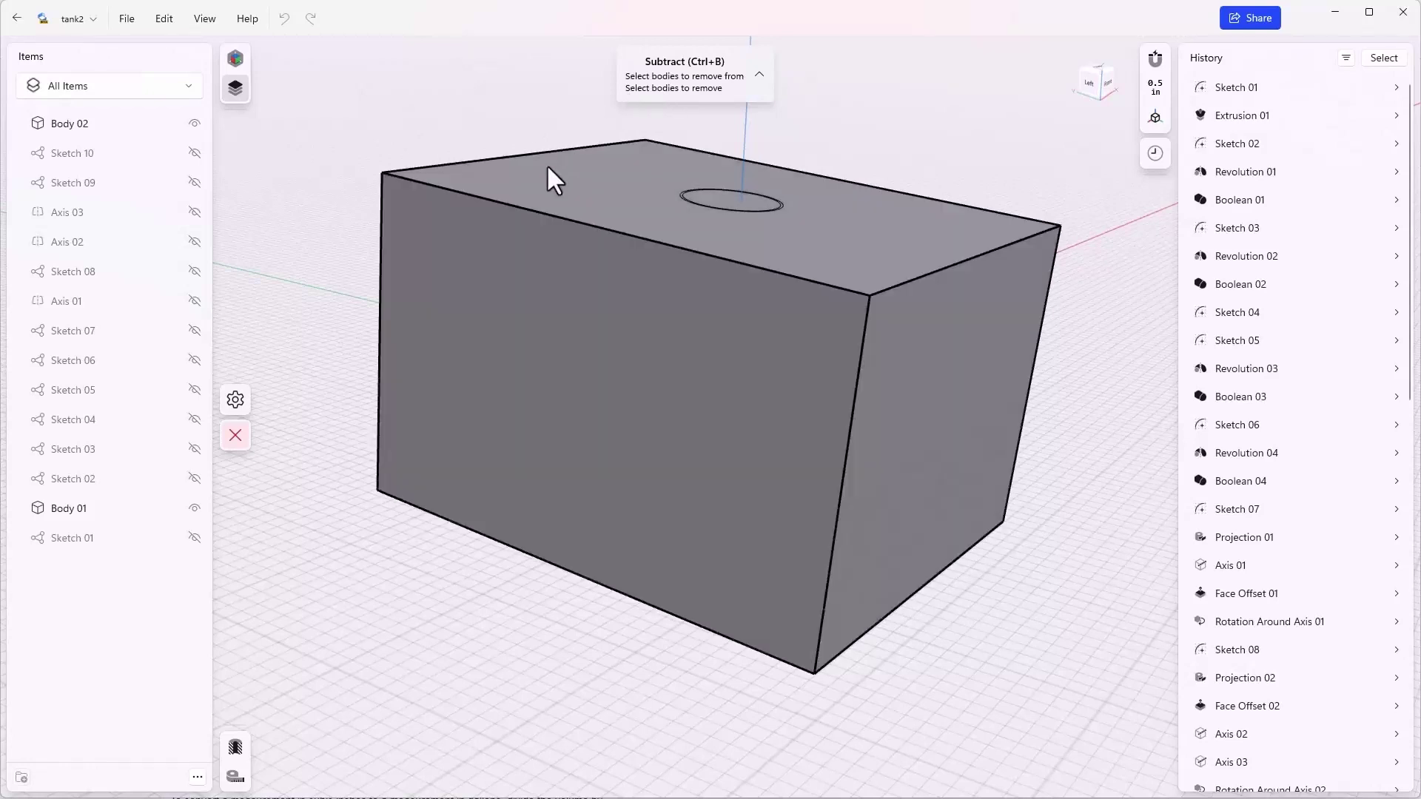
pyautogui.click(540, 178)
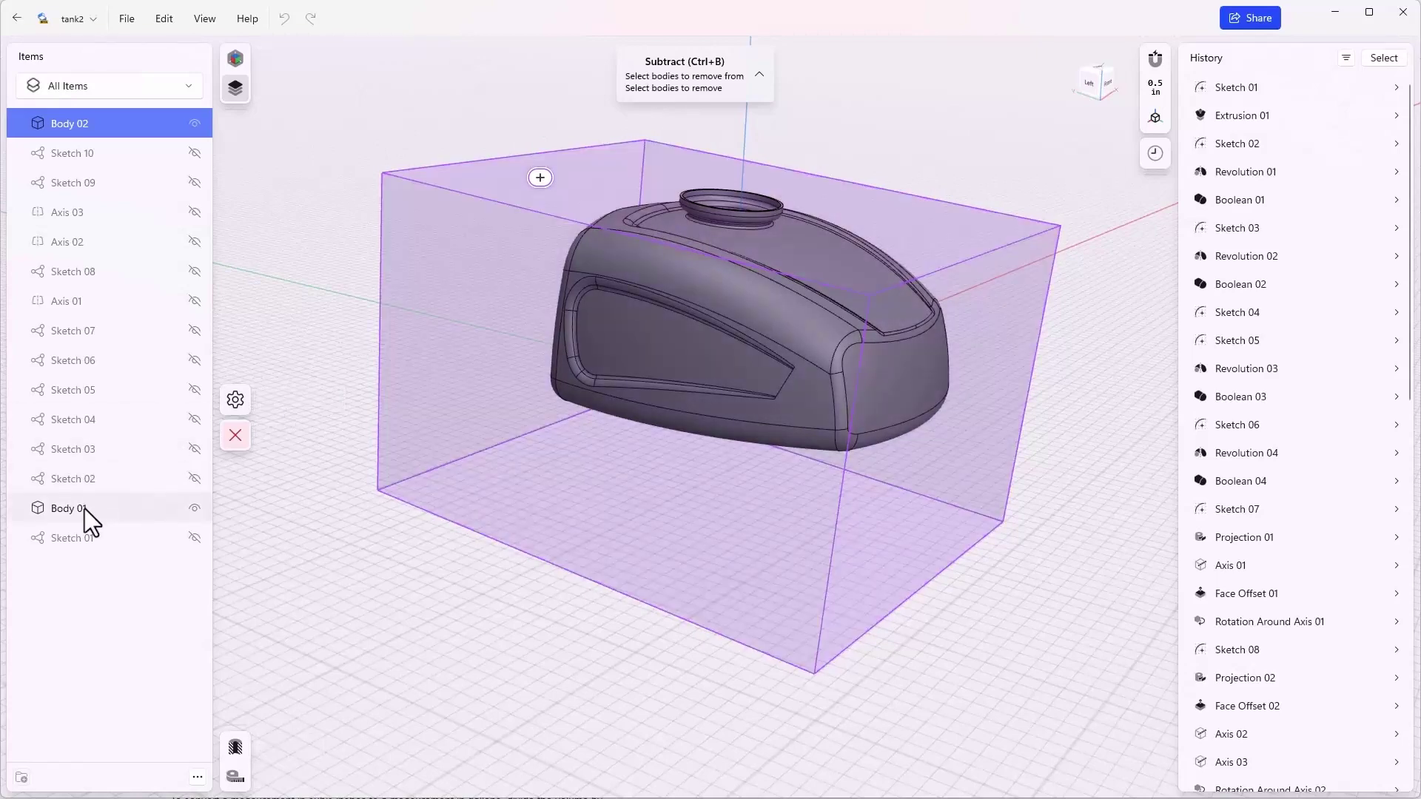
pyautogui.click(84, 509)
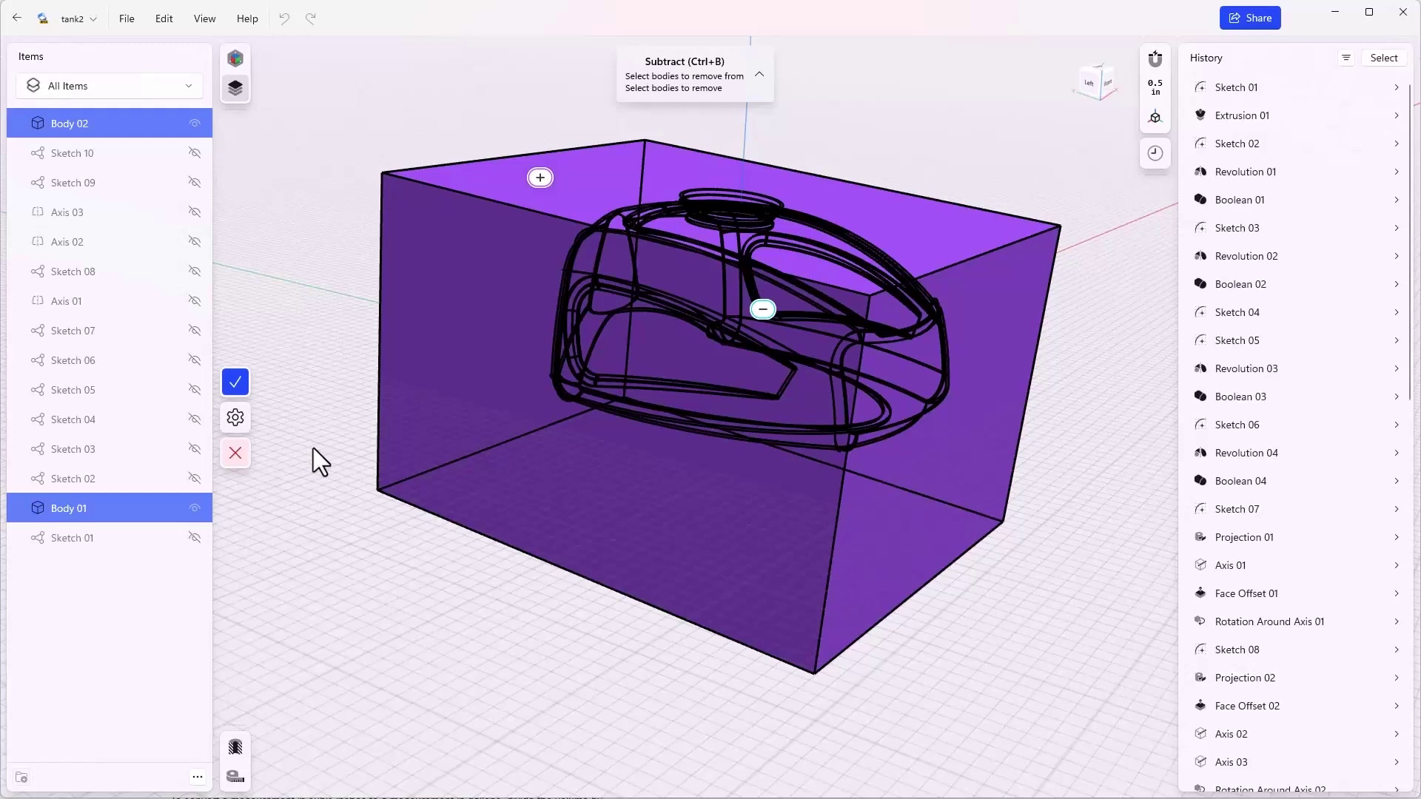
pyautogui.click(245, 385)
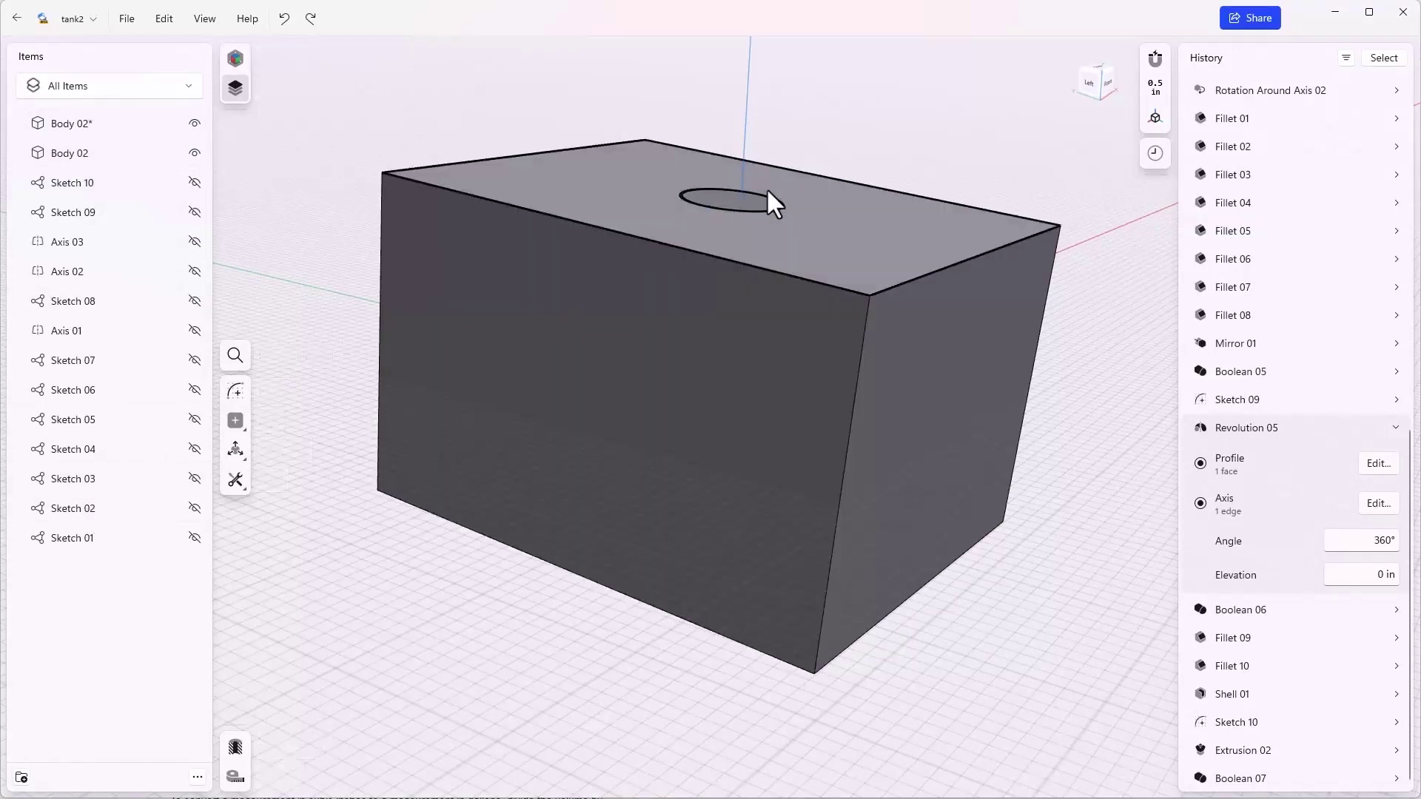
# - Enable Keep Tool Bodies on the Boolean 07 subtraction so the tank body is retained
pyautogui.scroll(6, 768, 192)
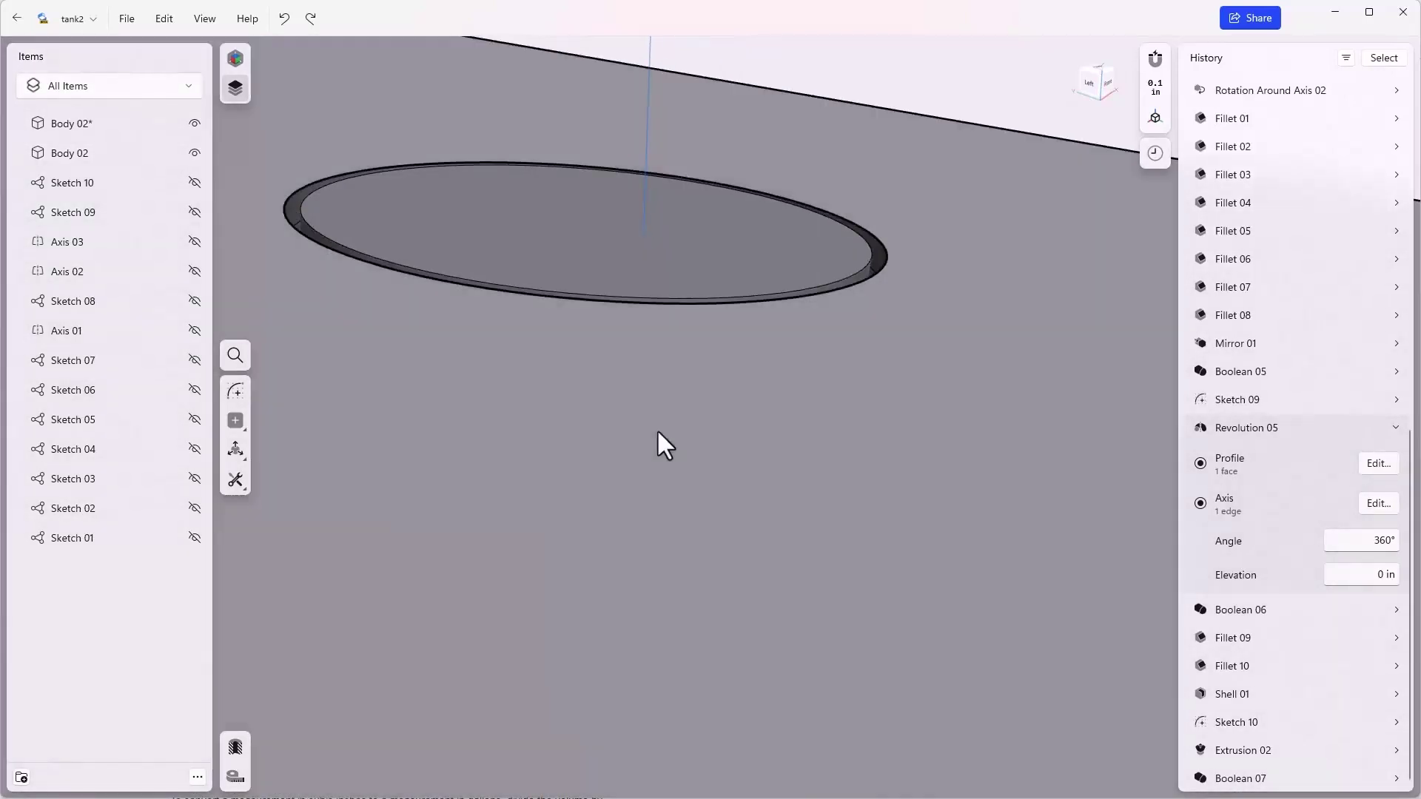
pyautogui.scroll(-5, 918, 530)
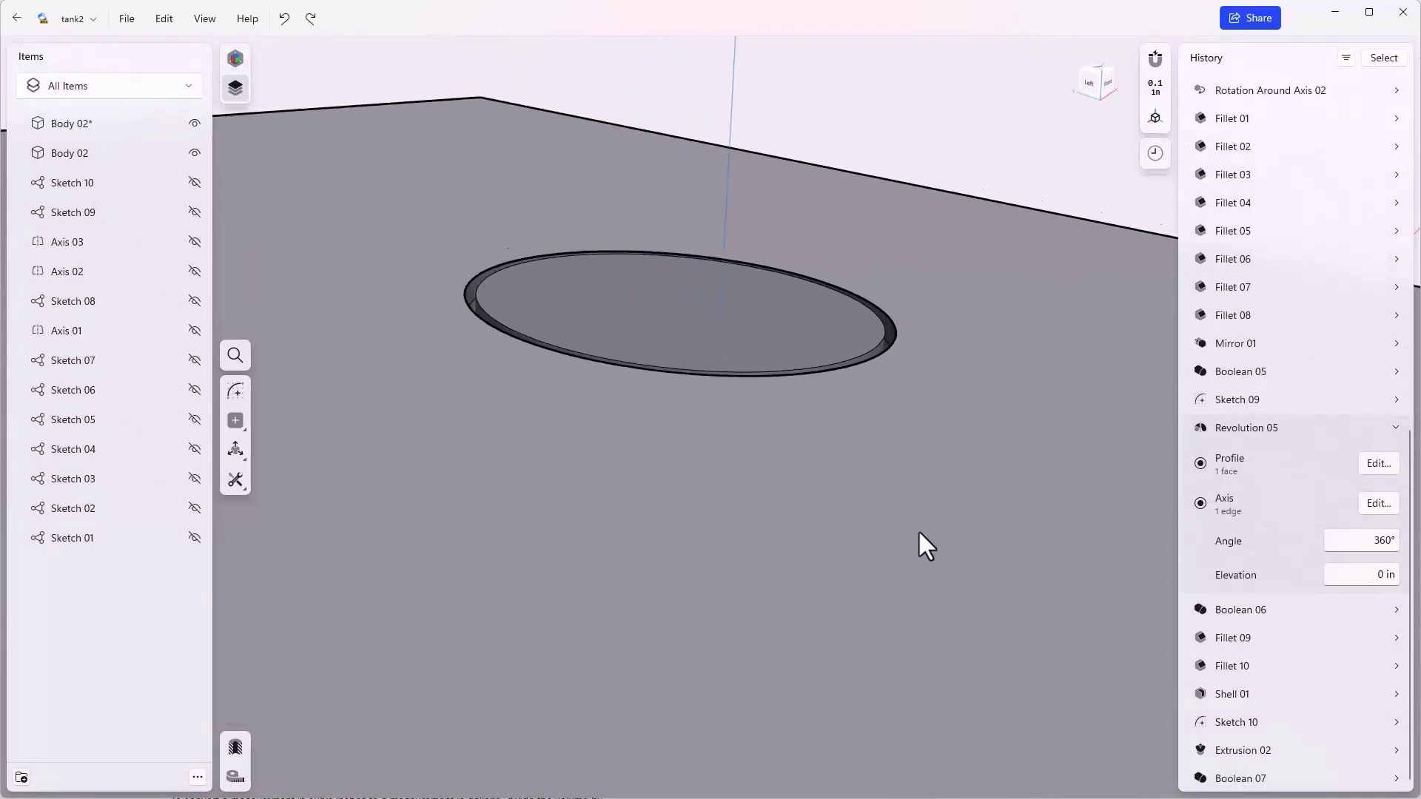
pyautogui.scroll(-3, 918, 530)
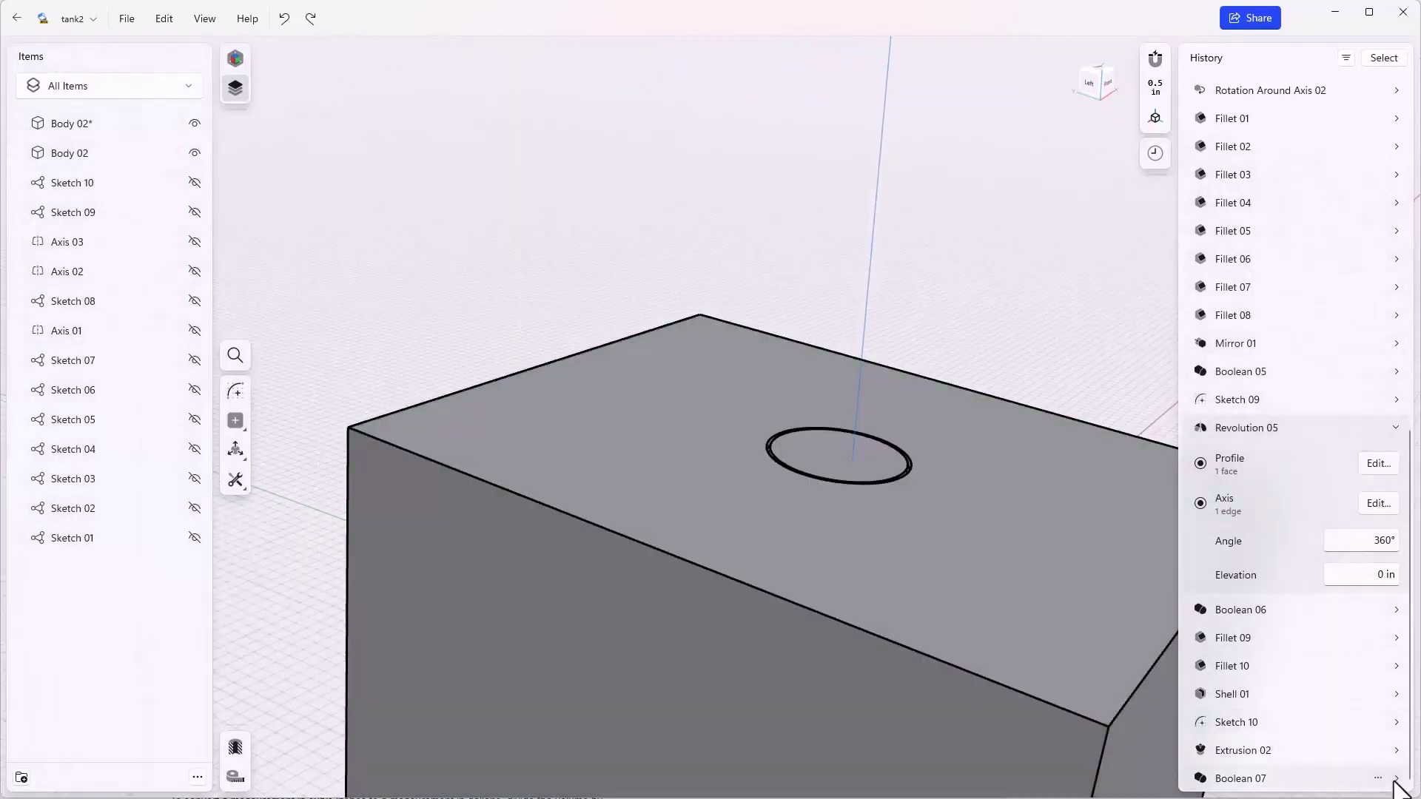
pyautogui.click(1396, 781)
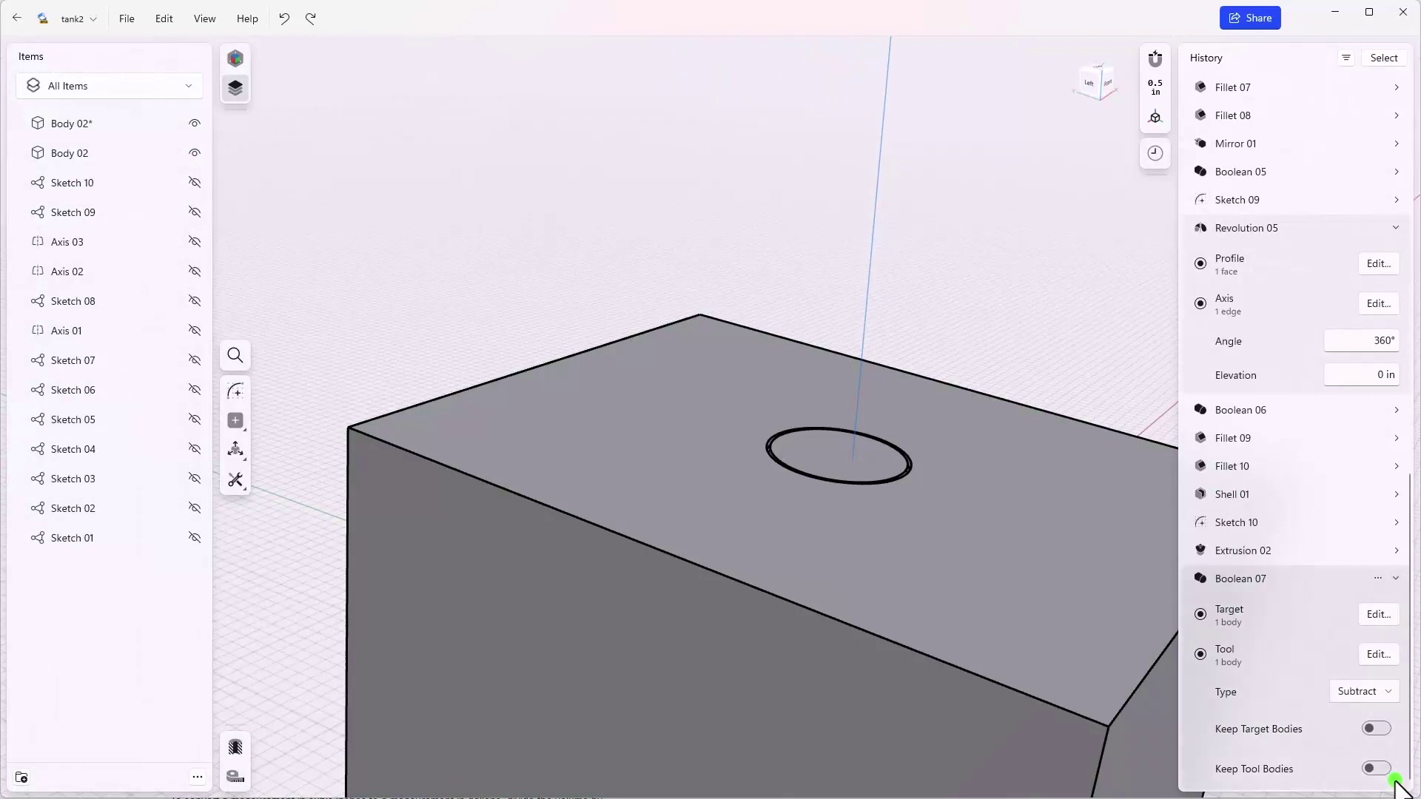
pyautogui.scroll(3, 1383, 740)
pyautogui.scroll(-3, 1356, 670)
pyautogui.click(1370, 769)
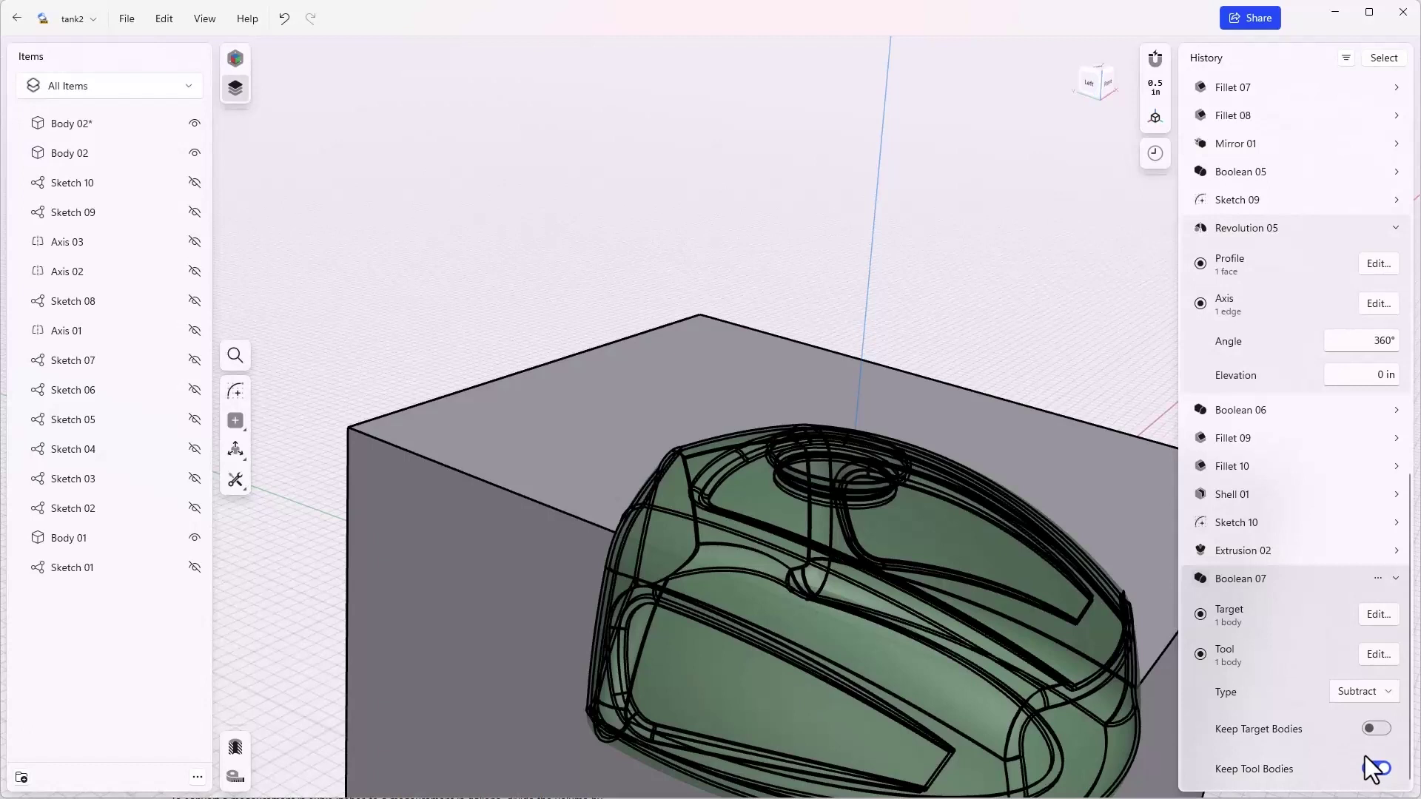
pyautogui.click(951, 228)
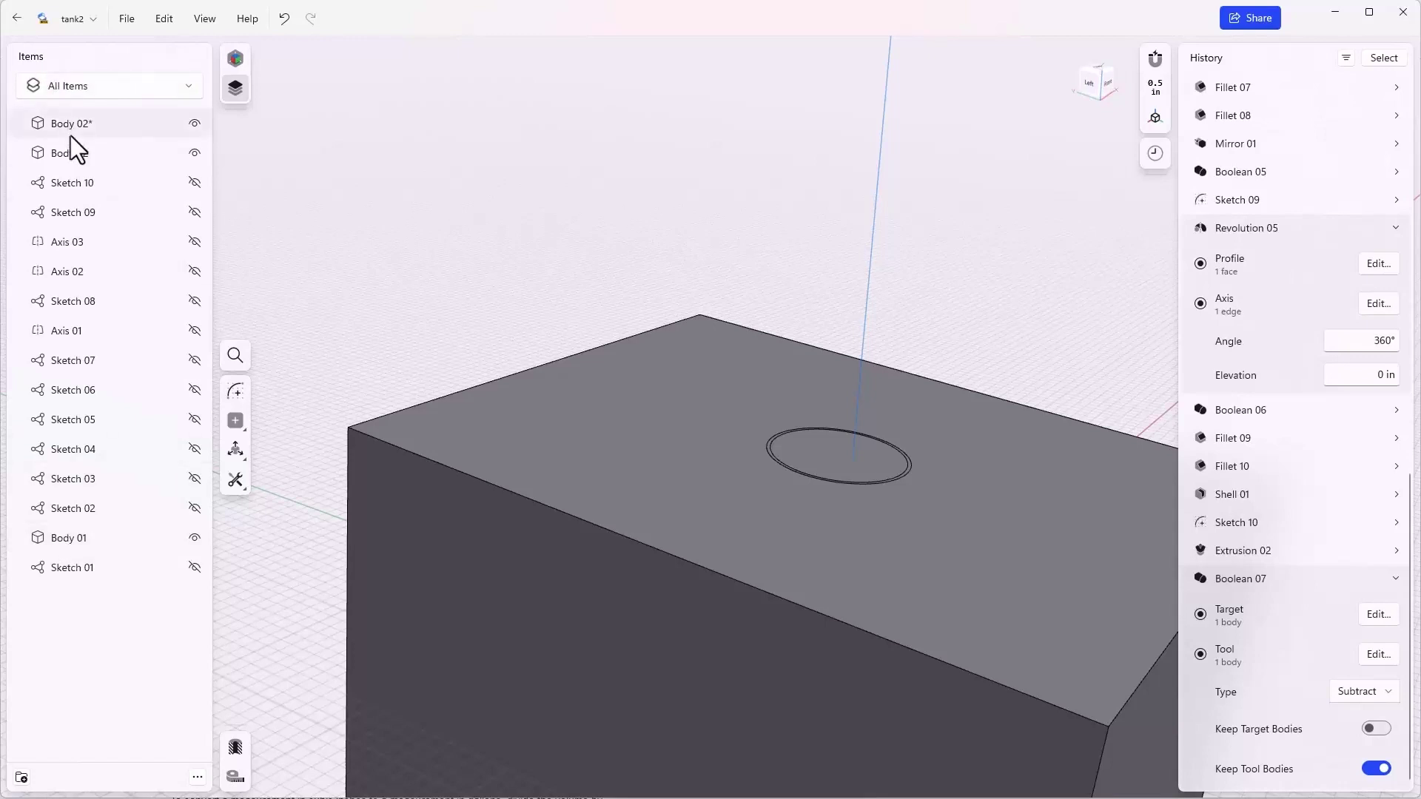
# - Hide the outer block Body 02* and the tank Body 01, and measure the volume of the inner cavity body Body 02
pyautogui.click(405, 142)
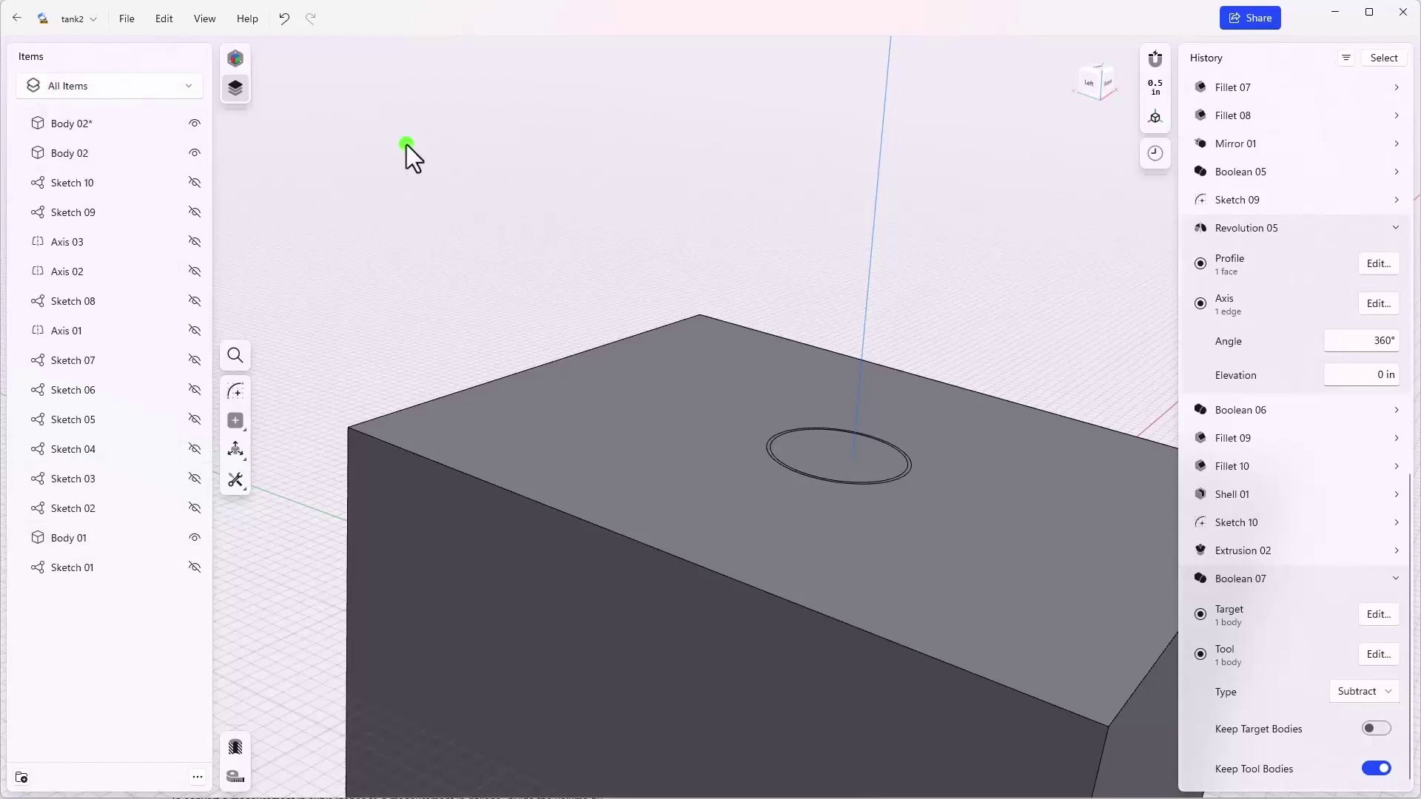
pyautogui.click(196, 121)
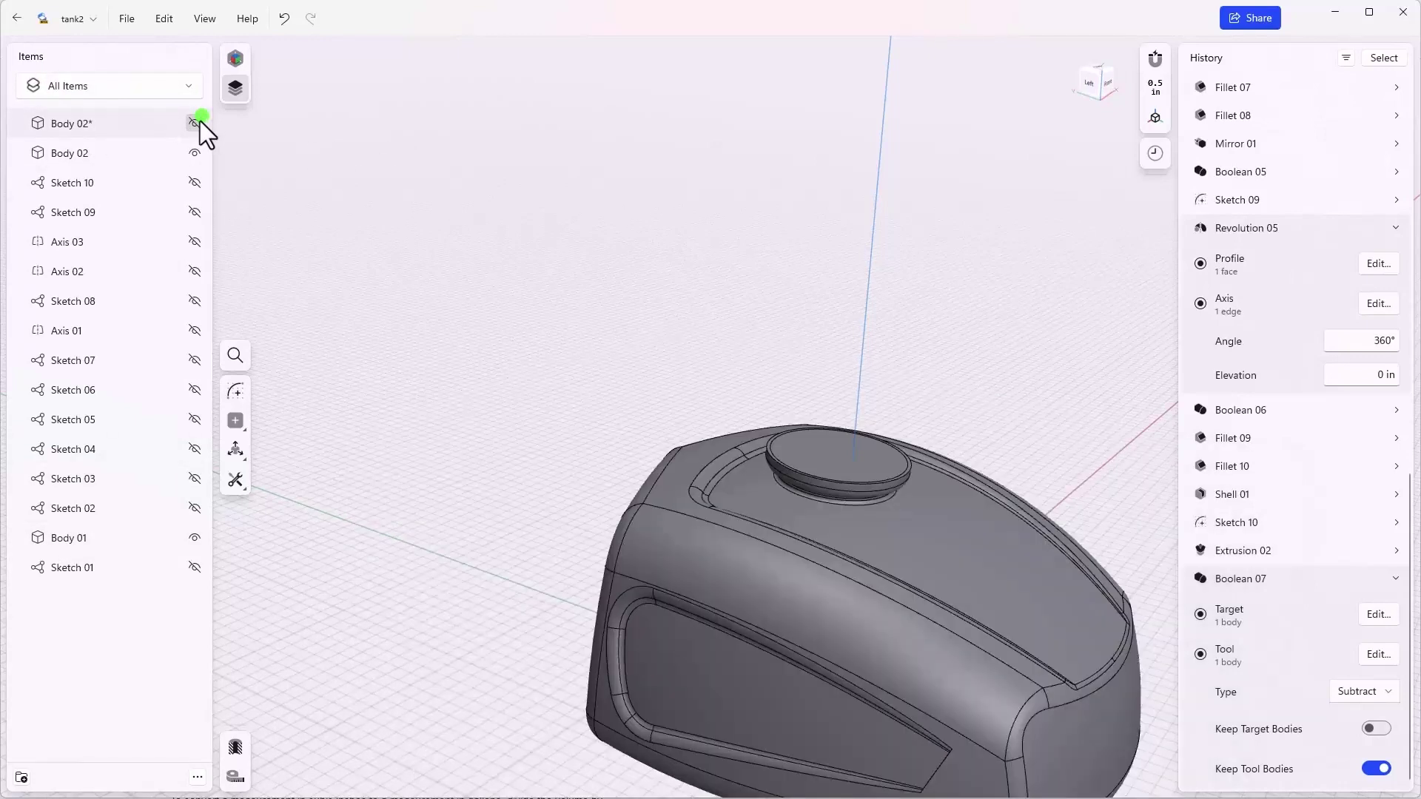
pyautogui.click(197, 539)
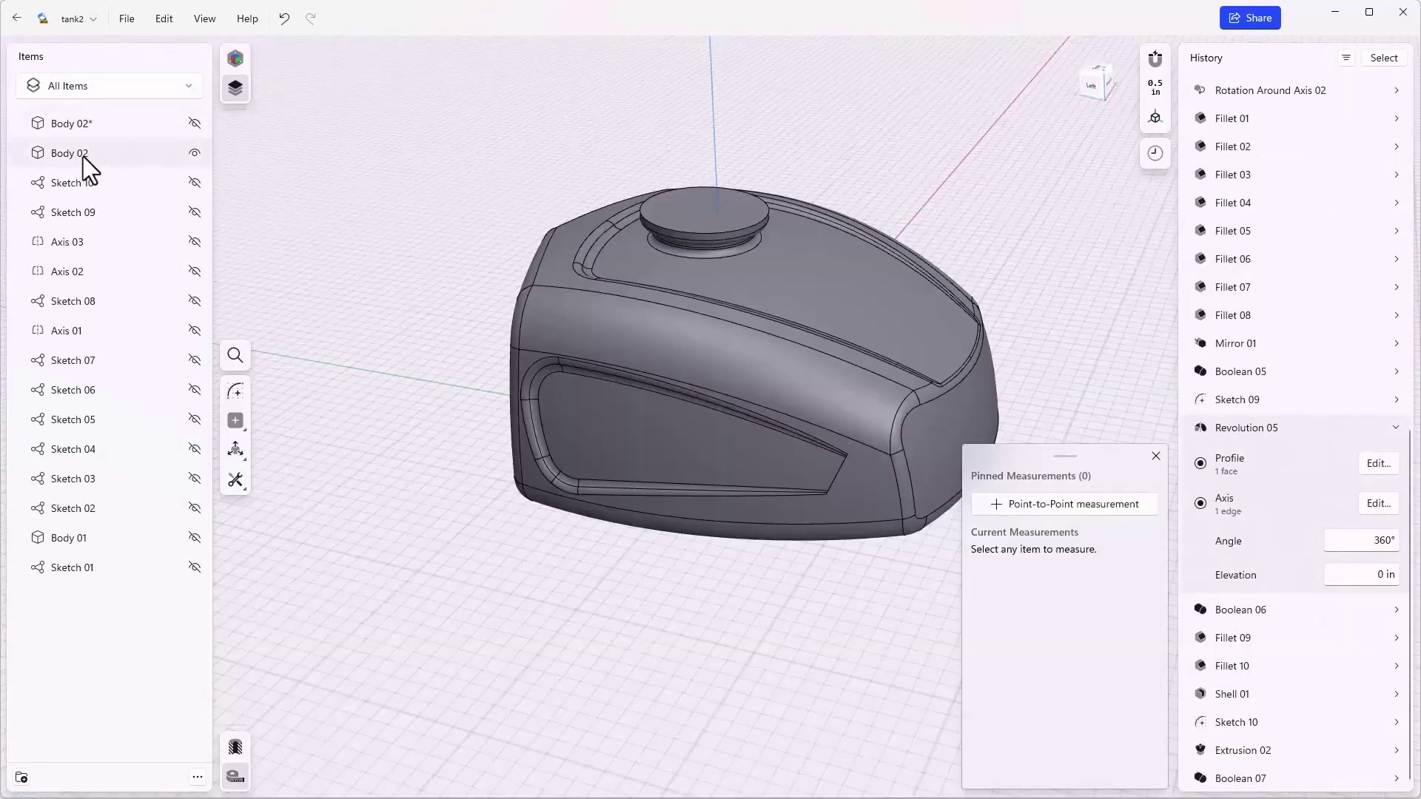
pyautogui.click(79, 154)
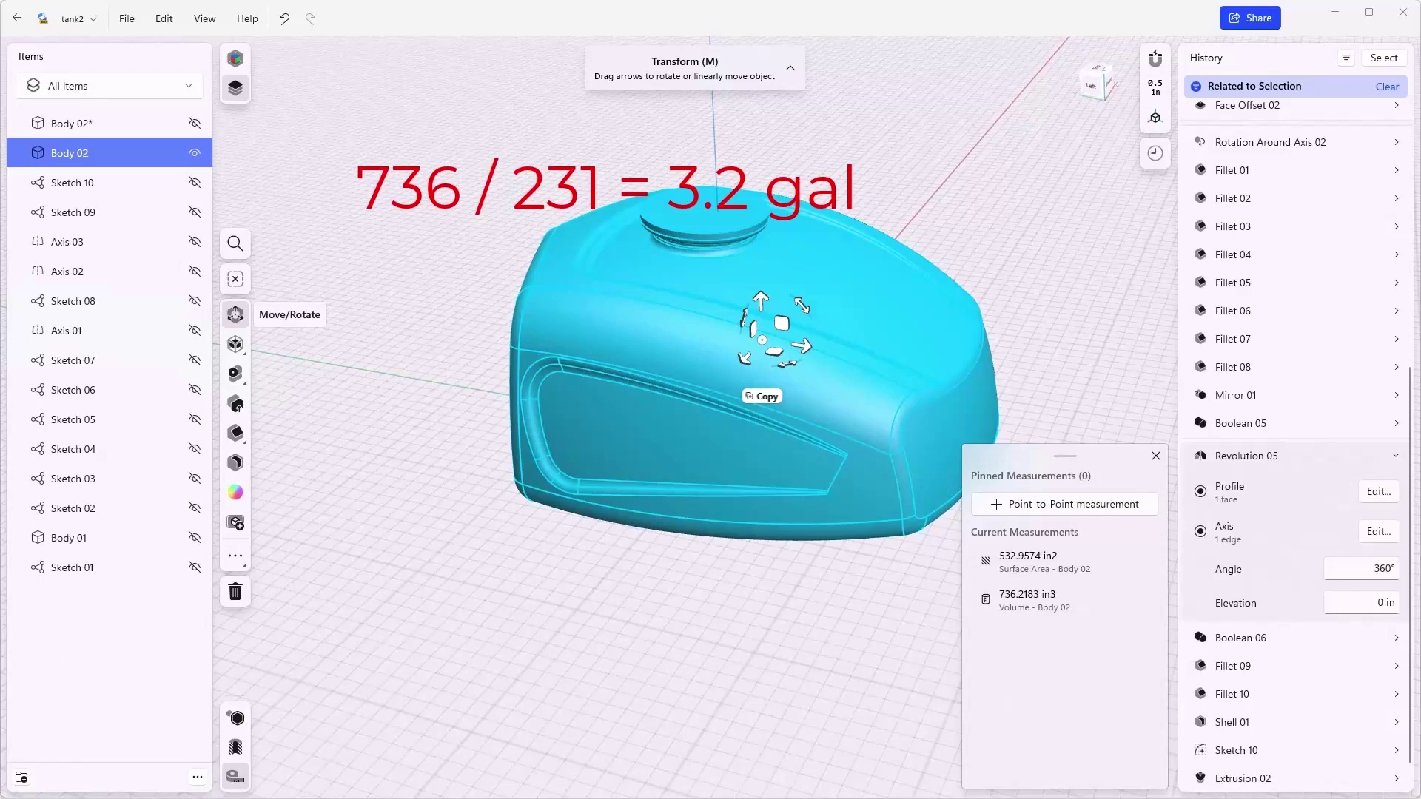
# - Deselect and hide the inner cavity body Body 02, and show the shelled tank Body 01
pyautogui.click(823, 674)
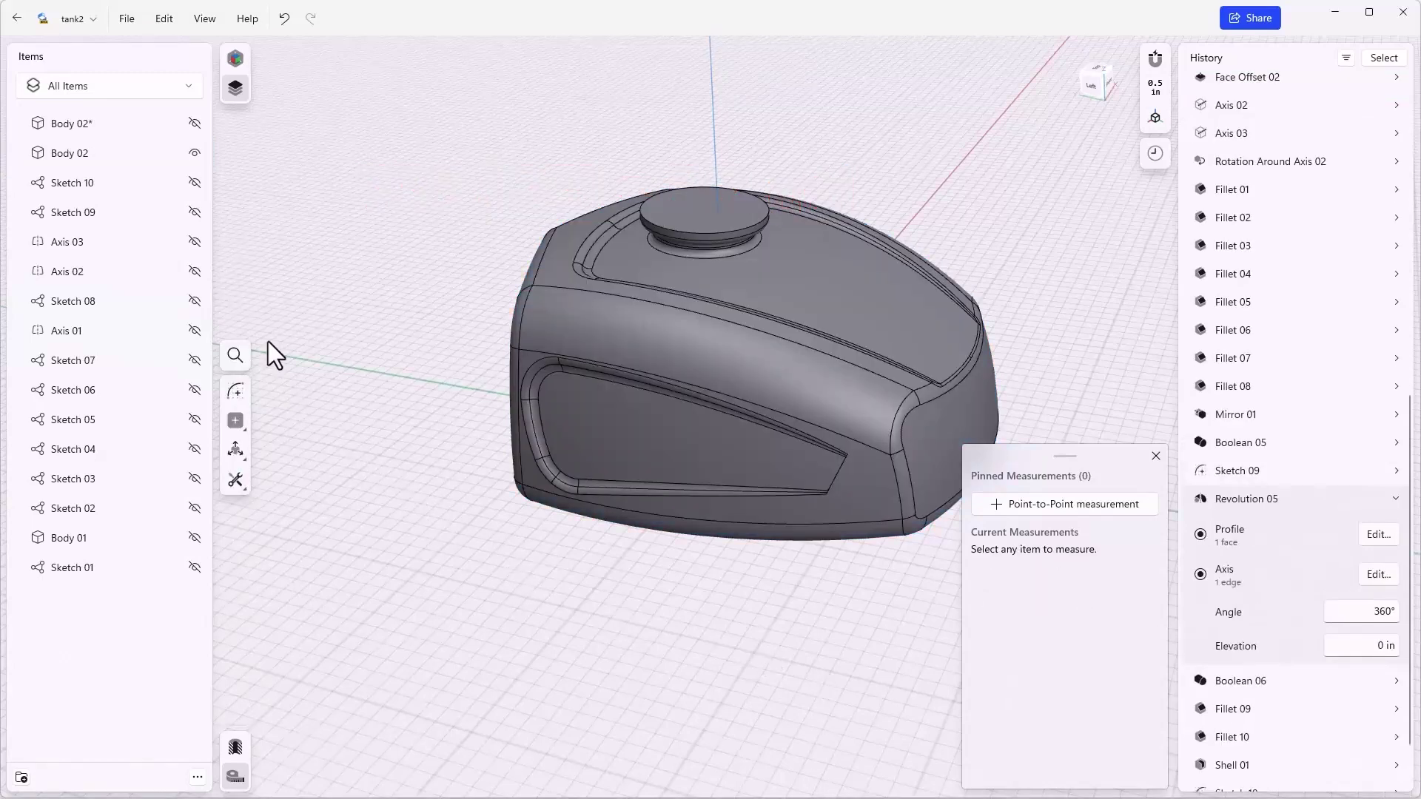
pyautogui.click(194, 154)
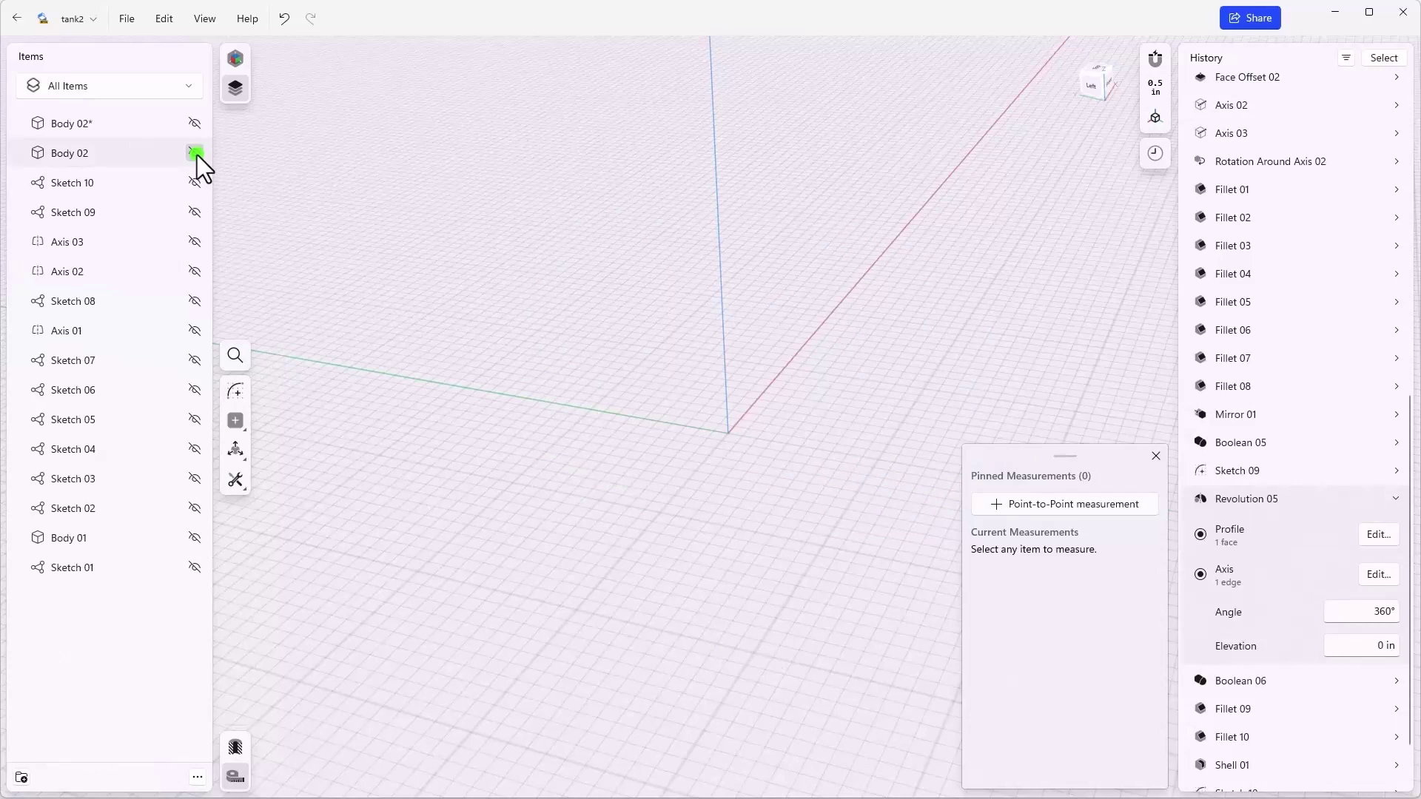
pyautogui.click(195, 537)
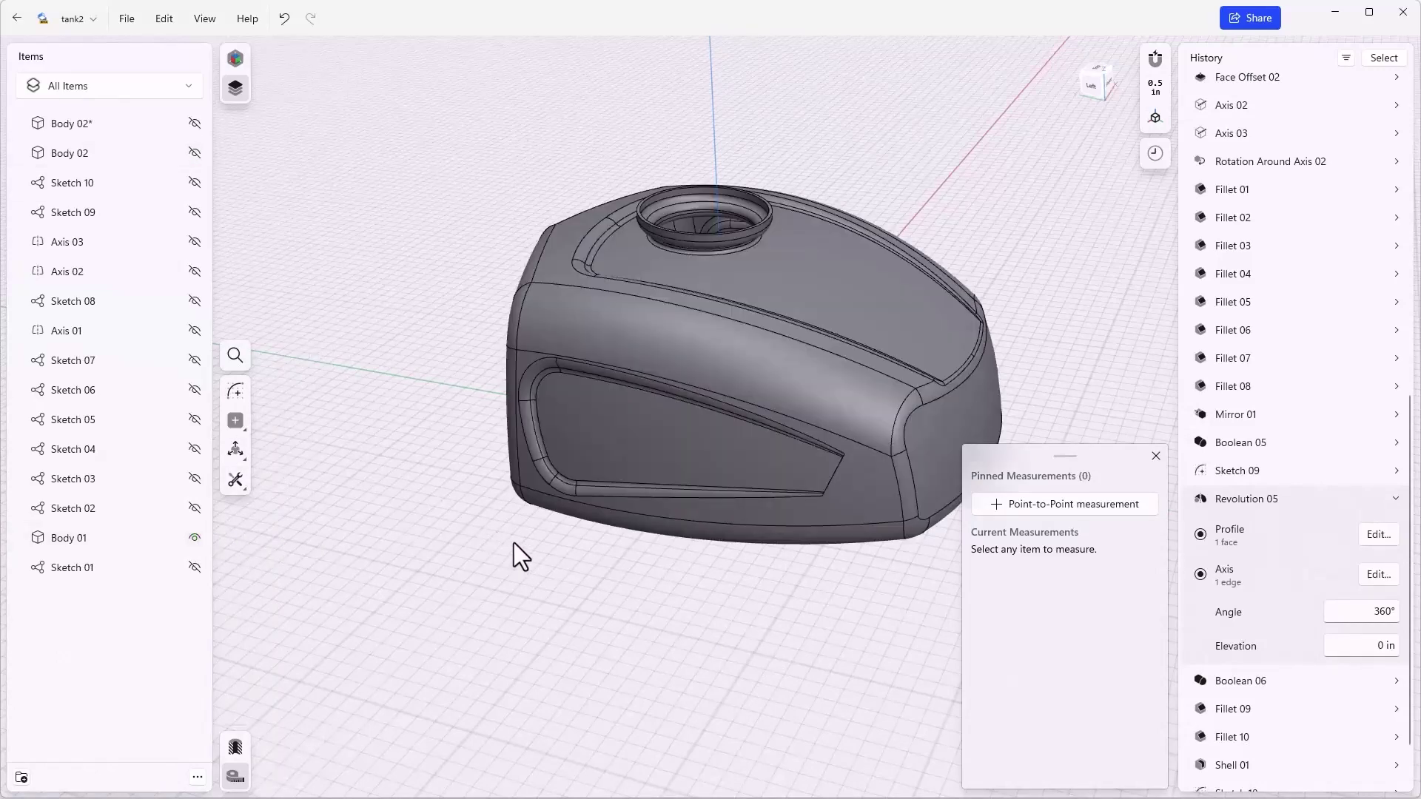